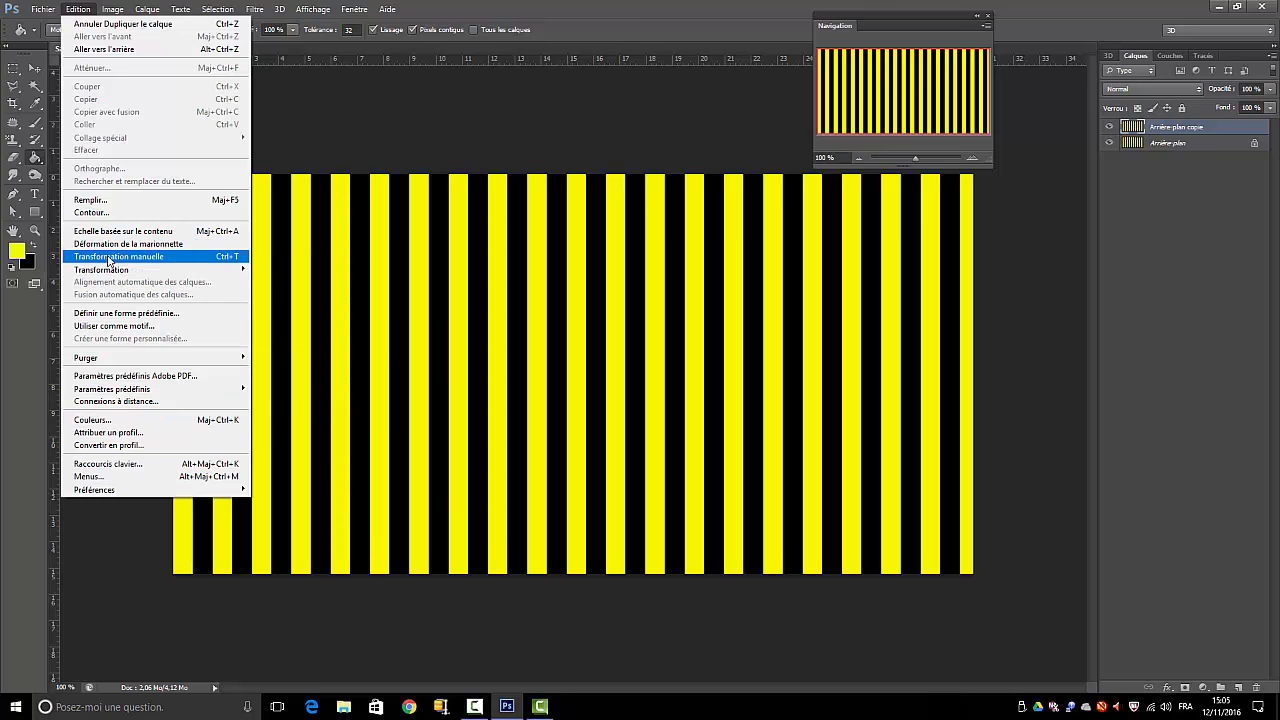
- Rotate the Arrière-plan copie stripe layer to 45 degrees with a free transform
{"action": "left_click", "coordinate": [112, 256]}
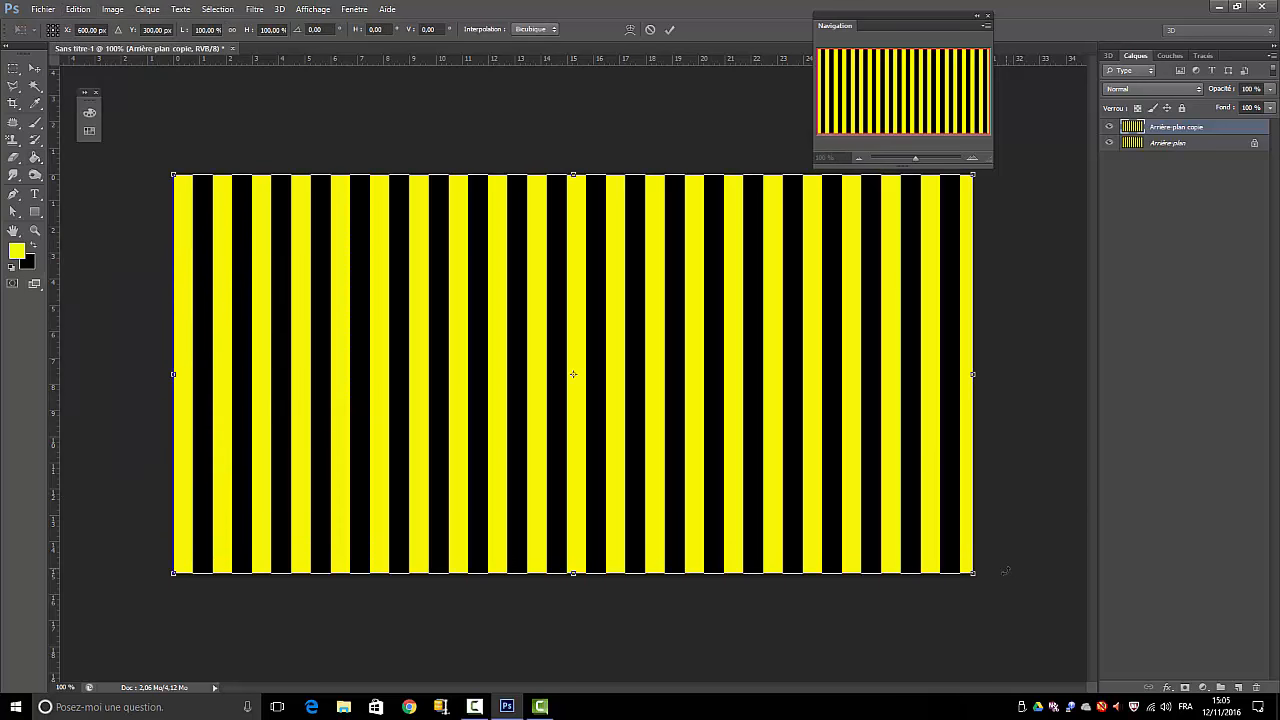
{"action": "left_click_drag", "start_coordinate": [1005, 571], "coordinate": [652, 666]}
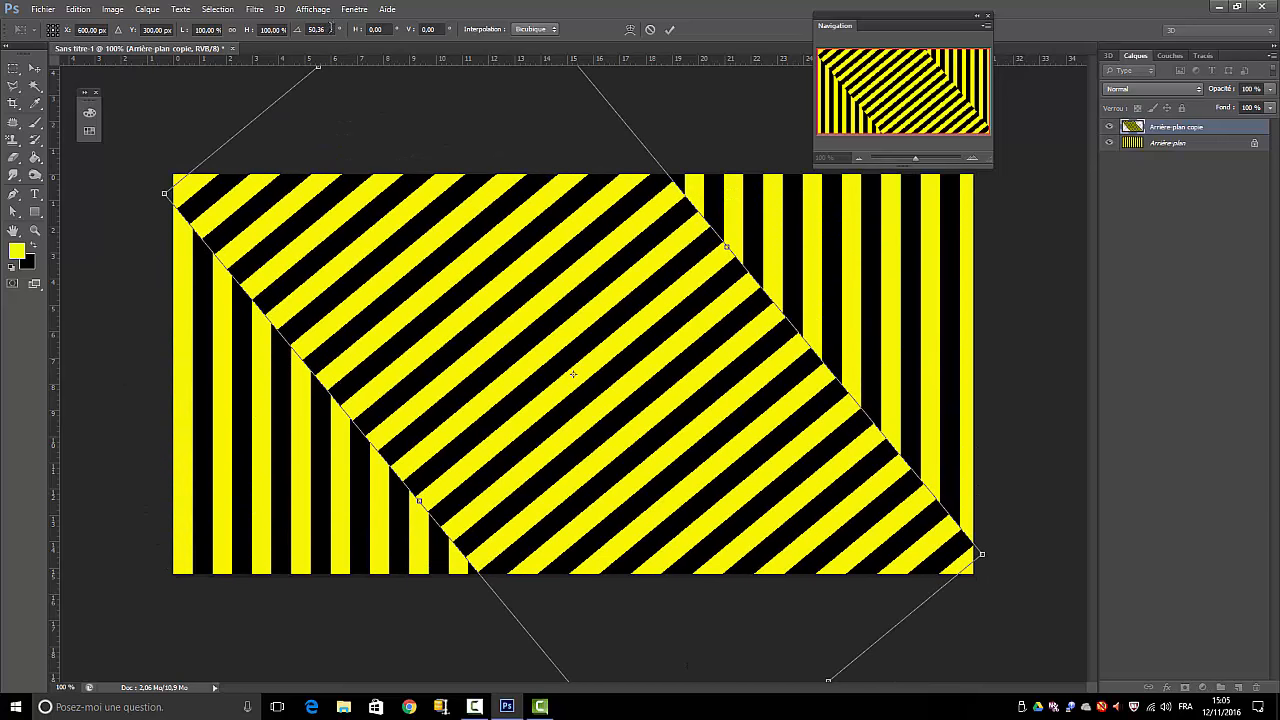
{"action": "left_click_drag", "start_coordinate": [330, 28], "coordinate": [305, 29]}
{"action": "type", "text": "45"}
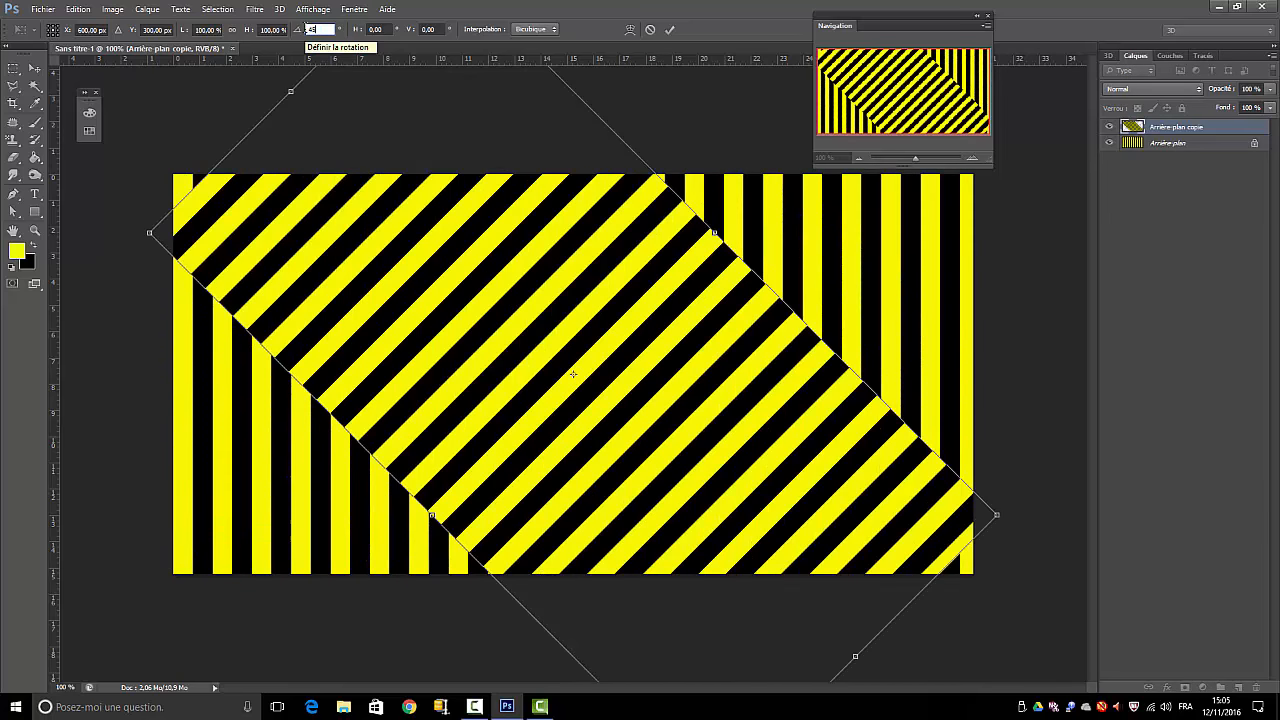
{"action": "left_click", "coordinate": [669, 29]}
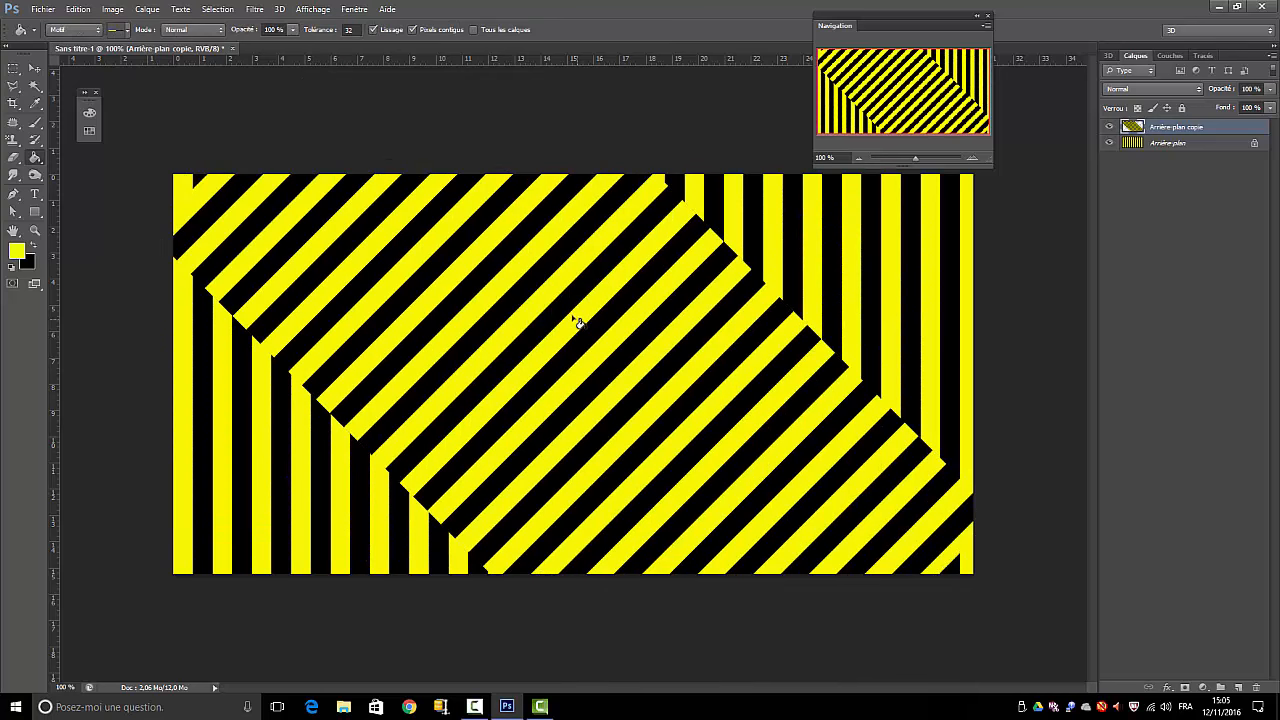
- Move the rotated stripes toward the canvas's lower-left corner, and align a duplicate layer beside them to continue the diagonal pattern
{"action": "key", "text": "v"}
{"action": "left_click_drag", "start_coordinate": [602, 387], "coordinate": [356, 468]}
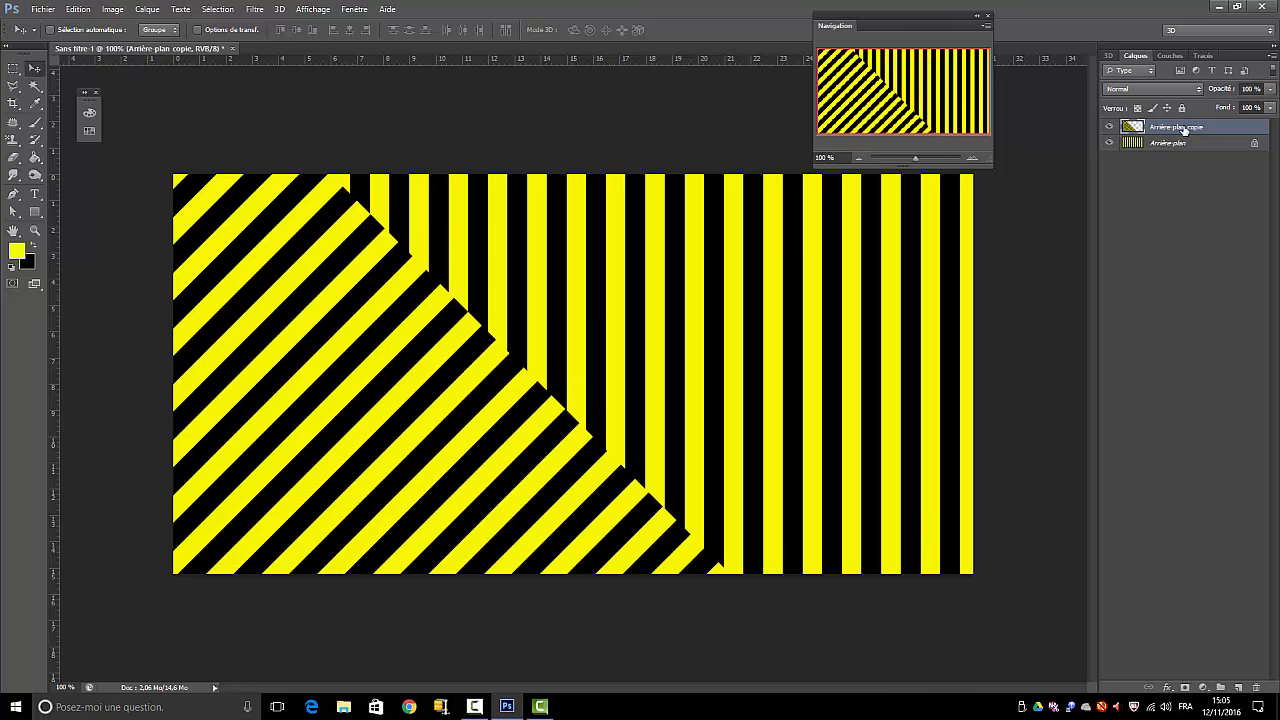
{"action": "left_click_drag", "start_coordinate": [1183, 129], "coordinate": [1237, 687]}
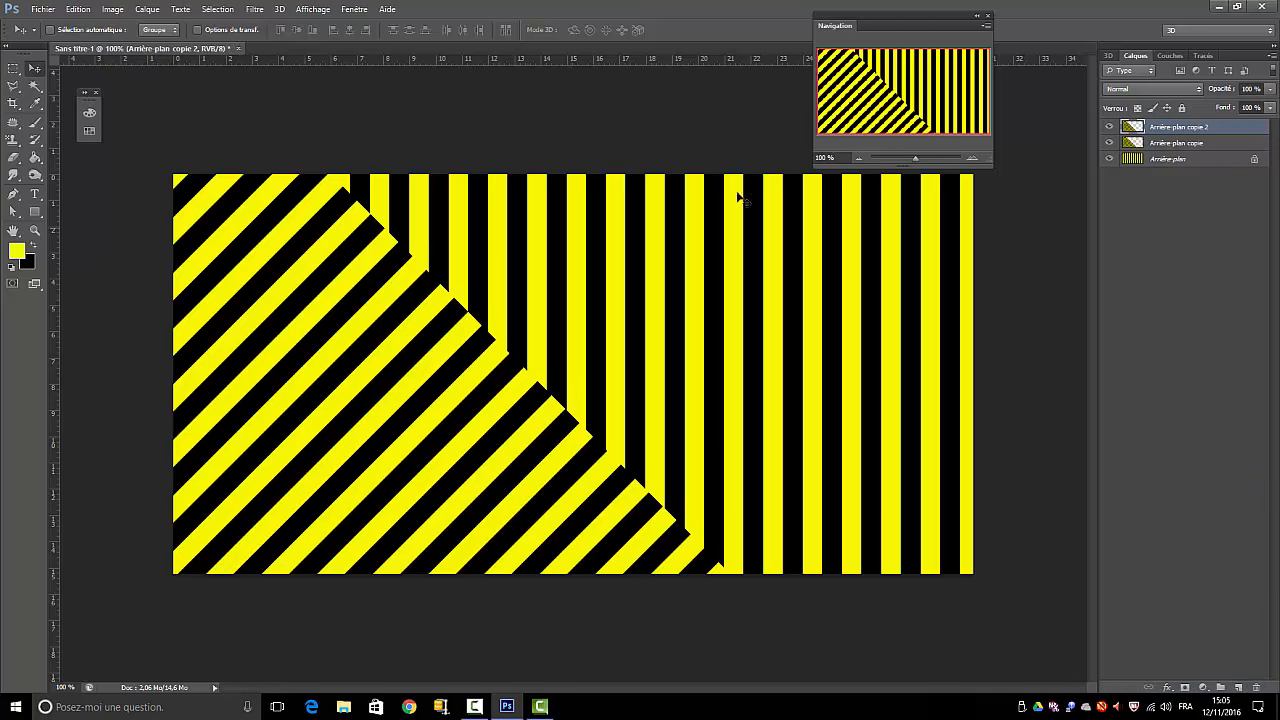
{"action": "left_click_drag", "start_coordinate": [417, 380], "coordinate": [781, 183]}
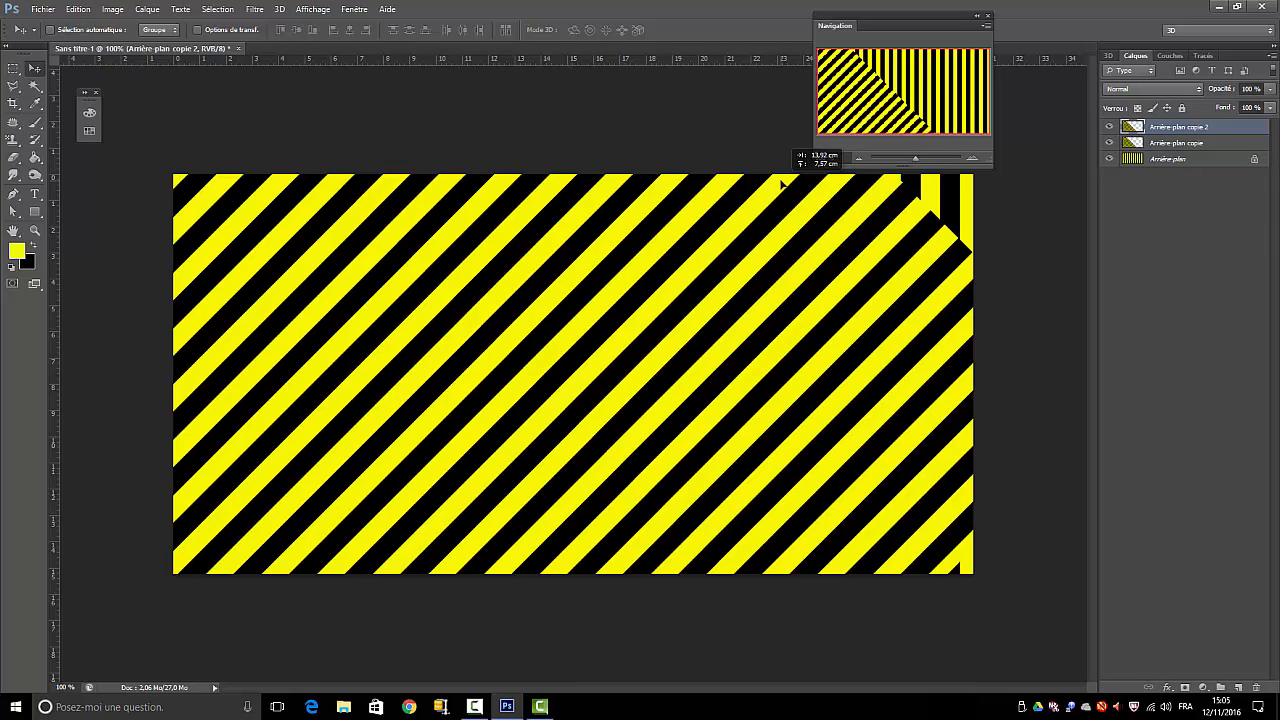
{"action": "left_click_drag", "start_coordinate": [784, 185], "coordinate": [800, 221]}
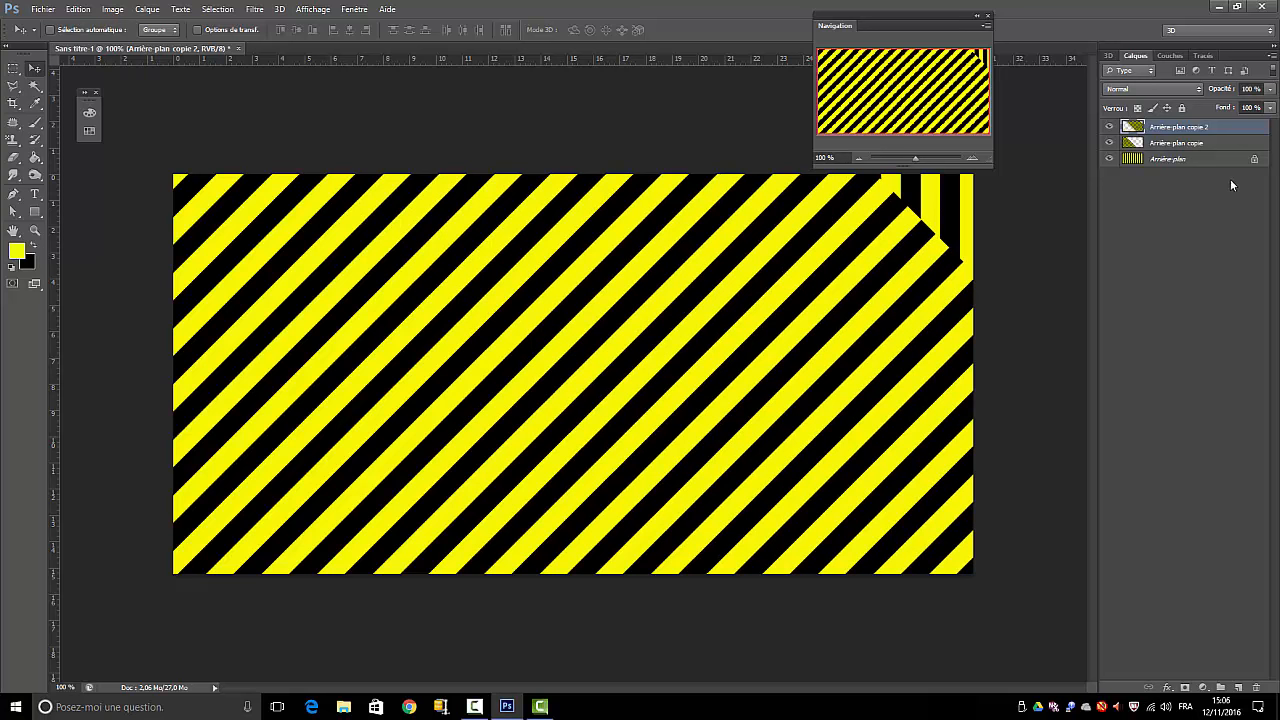
- Delete the Arrière-plan layer with the vertical stripes and move the Navigation panel away from the canvas corner
{"action": "left_click", "coordinate": [1199, 162]}
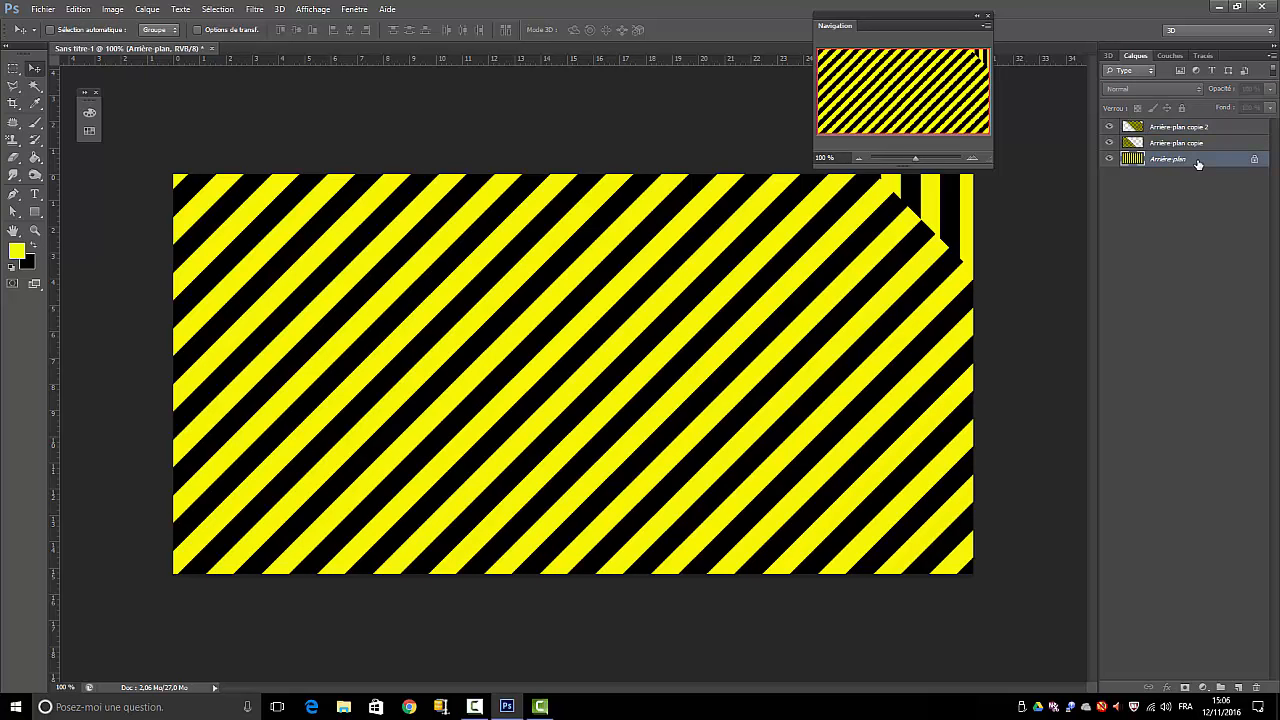
{"action": "key", "text": "Delete"}
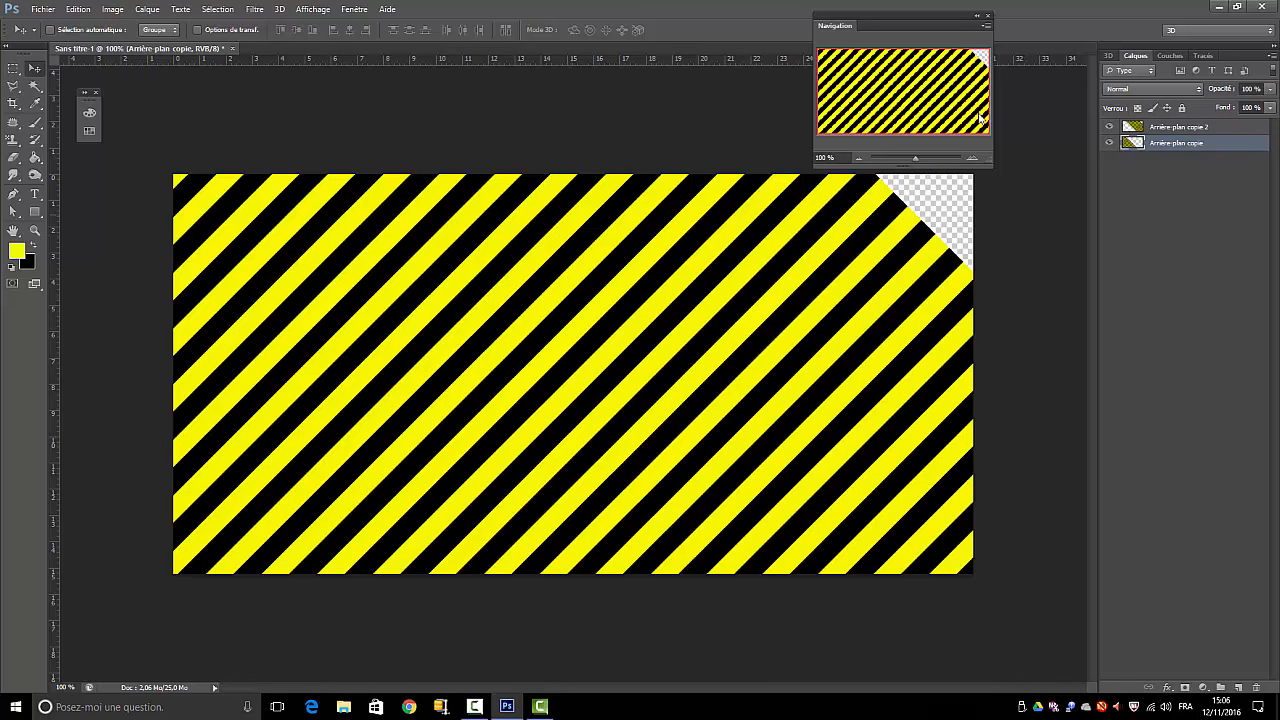
{"action": "left_click_drag", "start_coordinate": [941, 24], "coordinate": [1005, 14]}
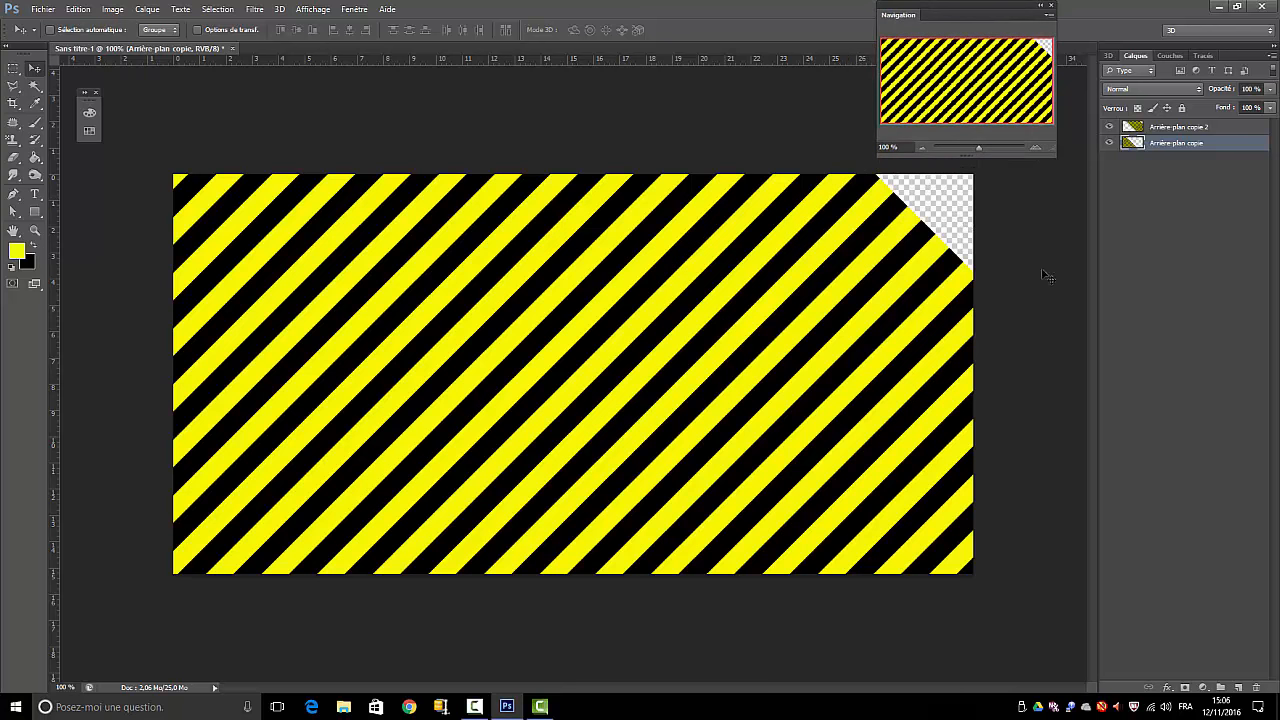
- Erase the Arrière-plan copie 2 stripes beside the transparent corner using an inverted rectangular selection, leaving nothing selected
{"action": "left_click", "coordinate": [15, 69]}
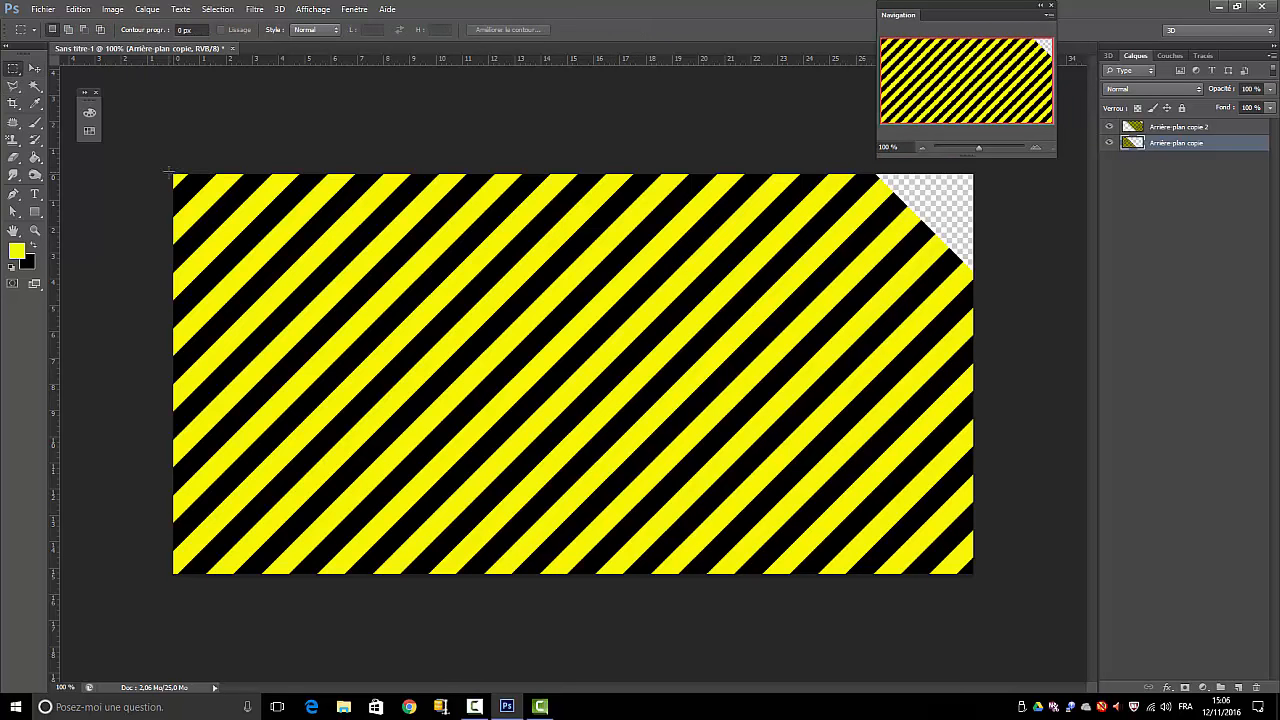
{"action": "left_click_drag", "start_coordinate": [173, 173], "coordinate": [882, 604]}
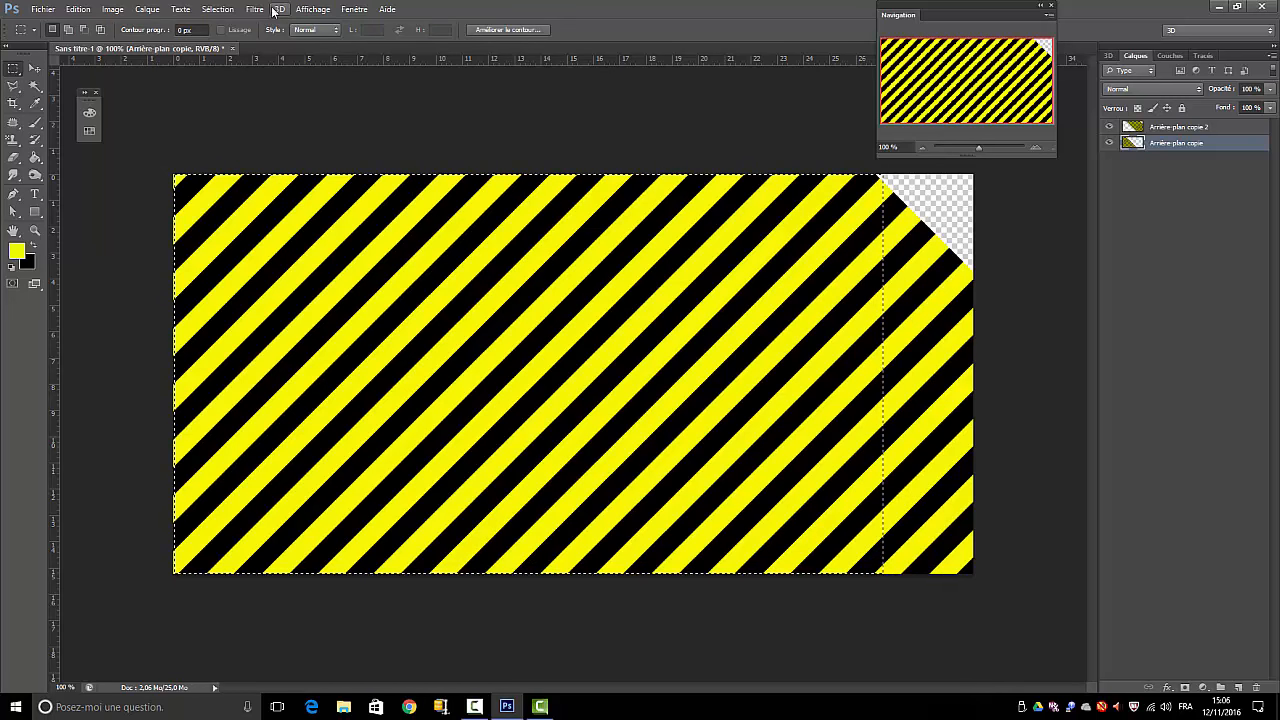
{"action": "left_click", "coordinate": [217, 9]}
{"action": "left_click", "coordinate": [229, 63]}
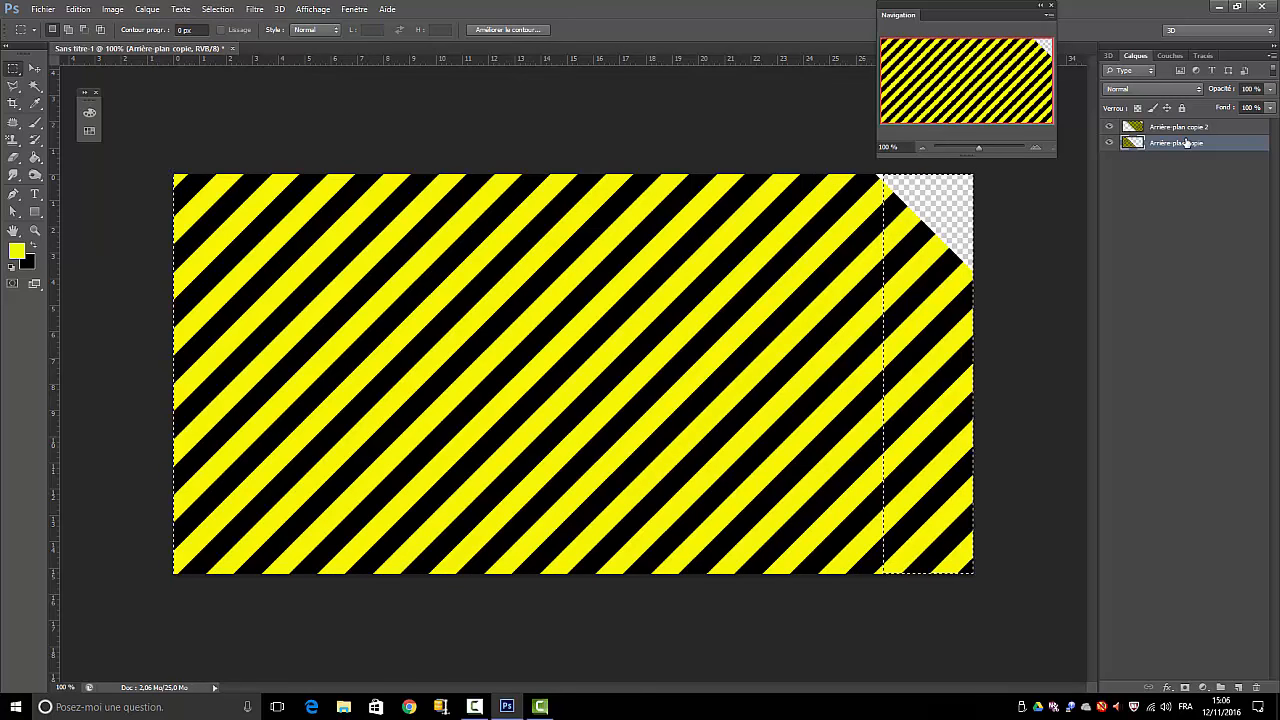
{"action": "key", "text": "alt+bracketright"}
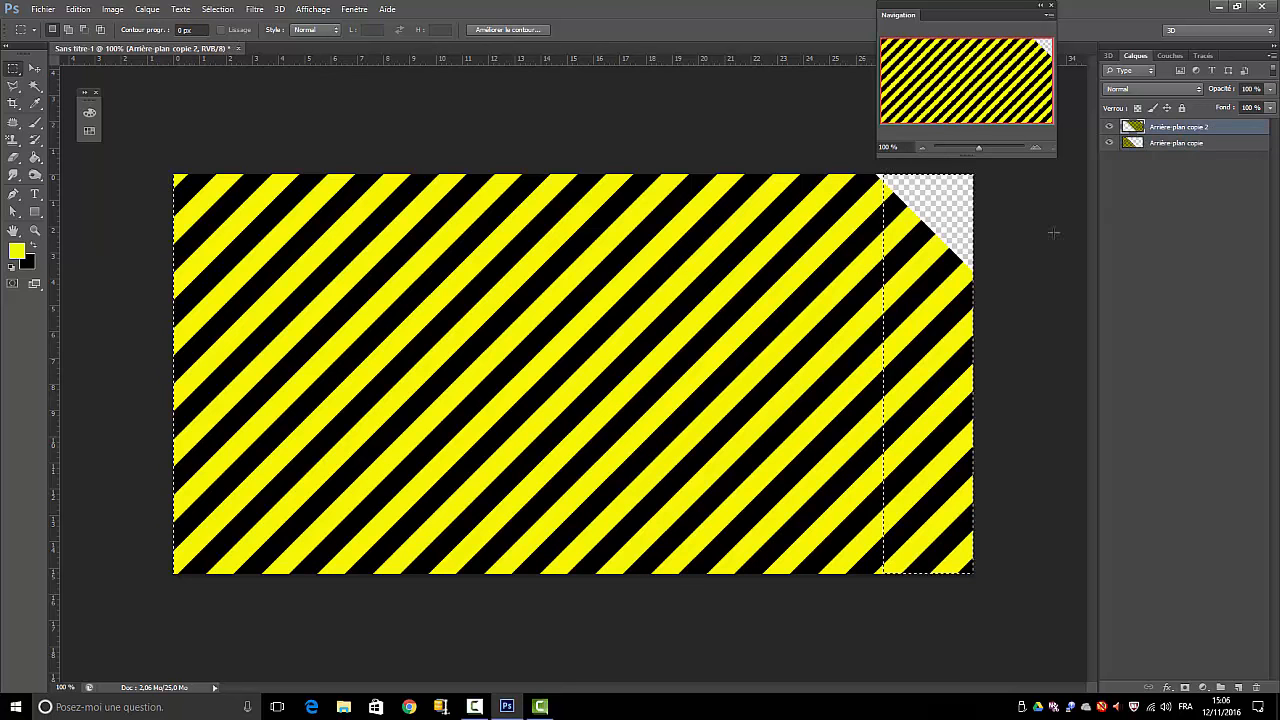
{"action": "key", "text": "Delete"}
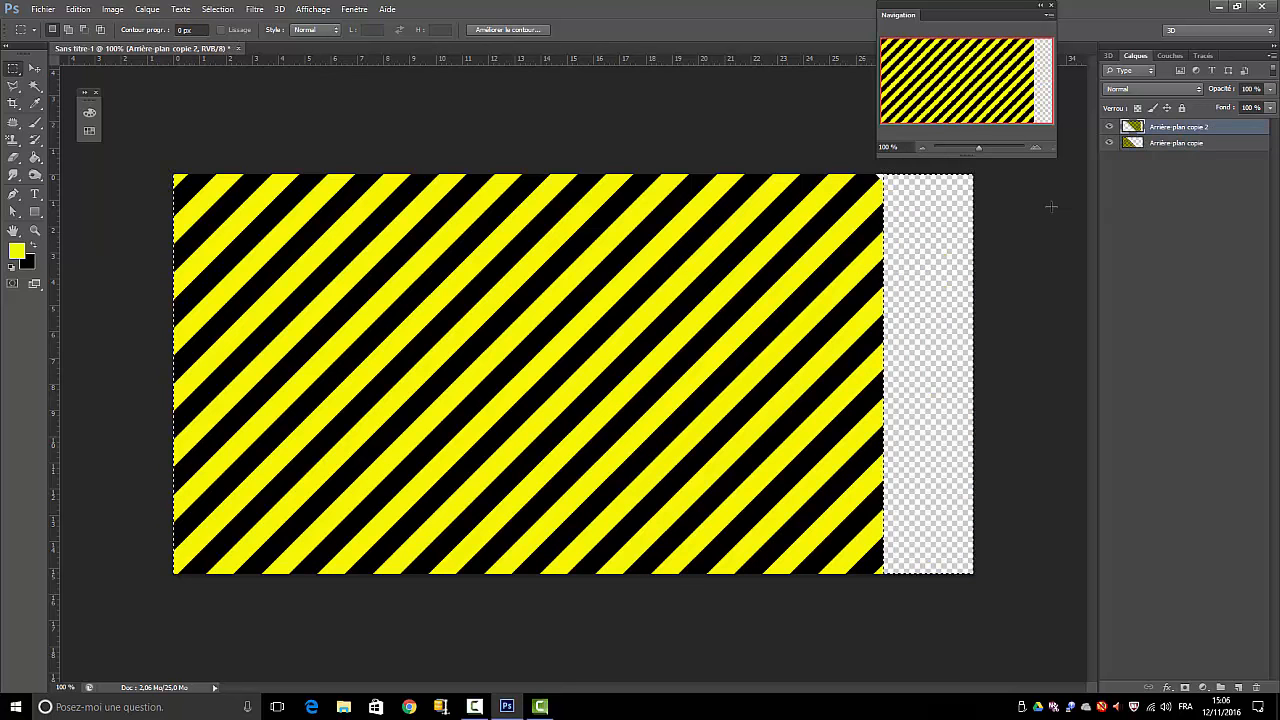
{"action": "left_click", "coordinate": [216, 10]}
{"action": "left_click", "coordinate": [232, 36]}
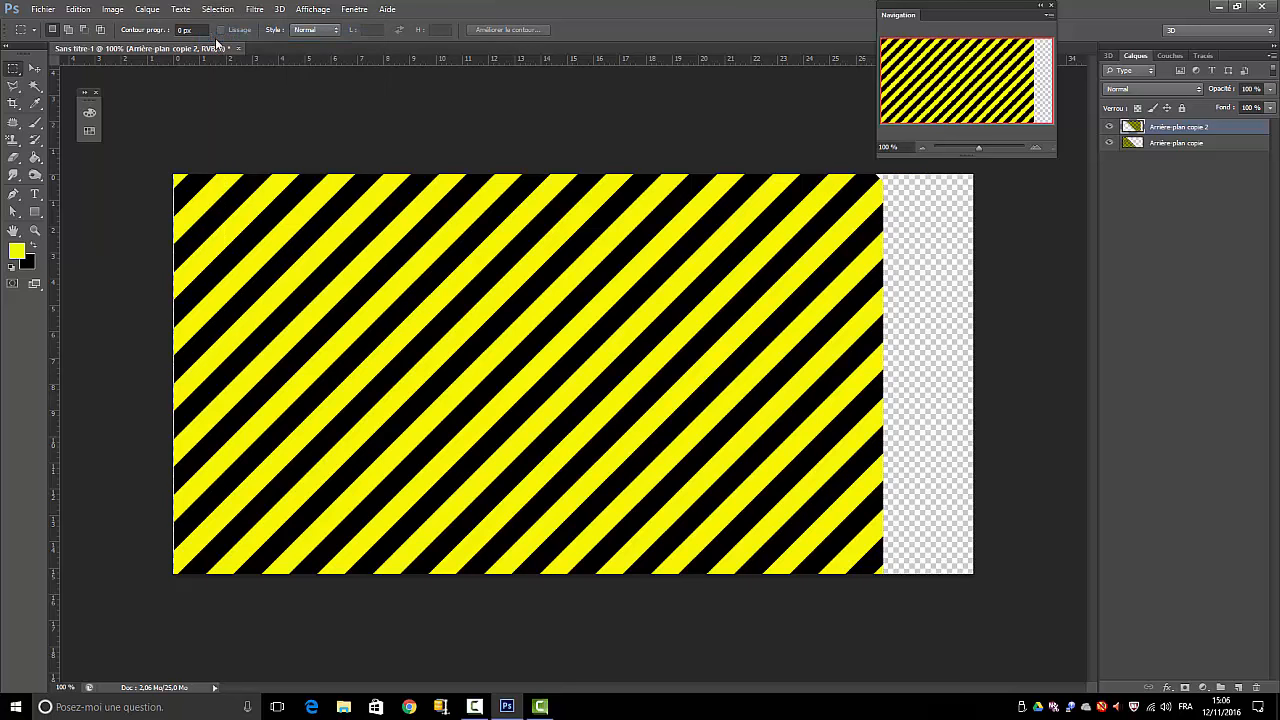
- Crop the canvas to a fully striped banner about 27 cm wide and 7.6 cm high
{"action": "left_click", "coordinate": [13, 103]}
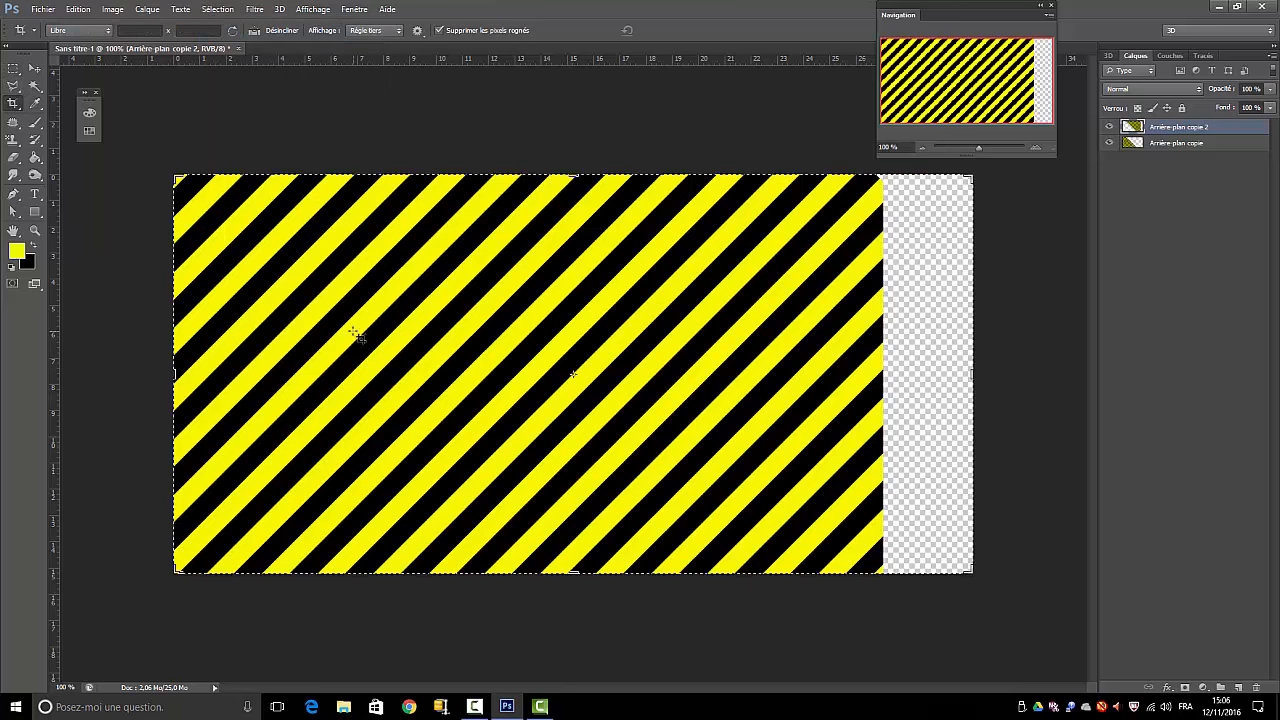
{"action": "left_click_drag", "start_coordinate": [969, 368], "coordinate": [927, 375]}
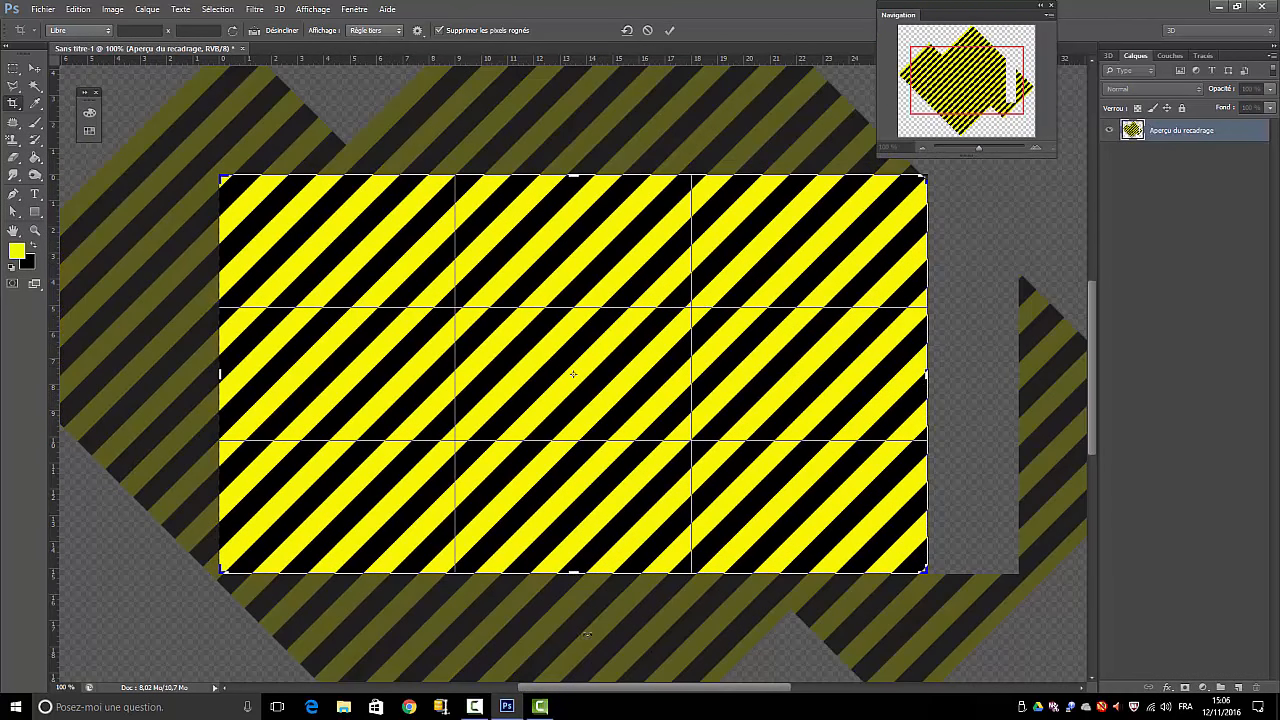
{"action": "left_click_drag", "start_coordinate": [573, 573], "coordinate": [568, 474]}
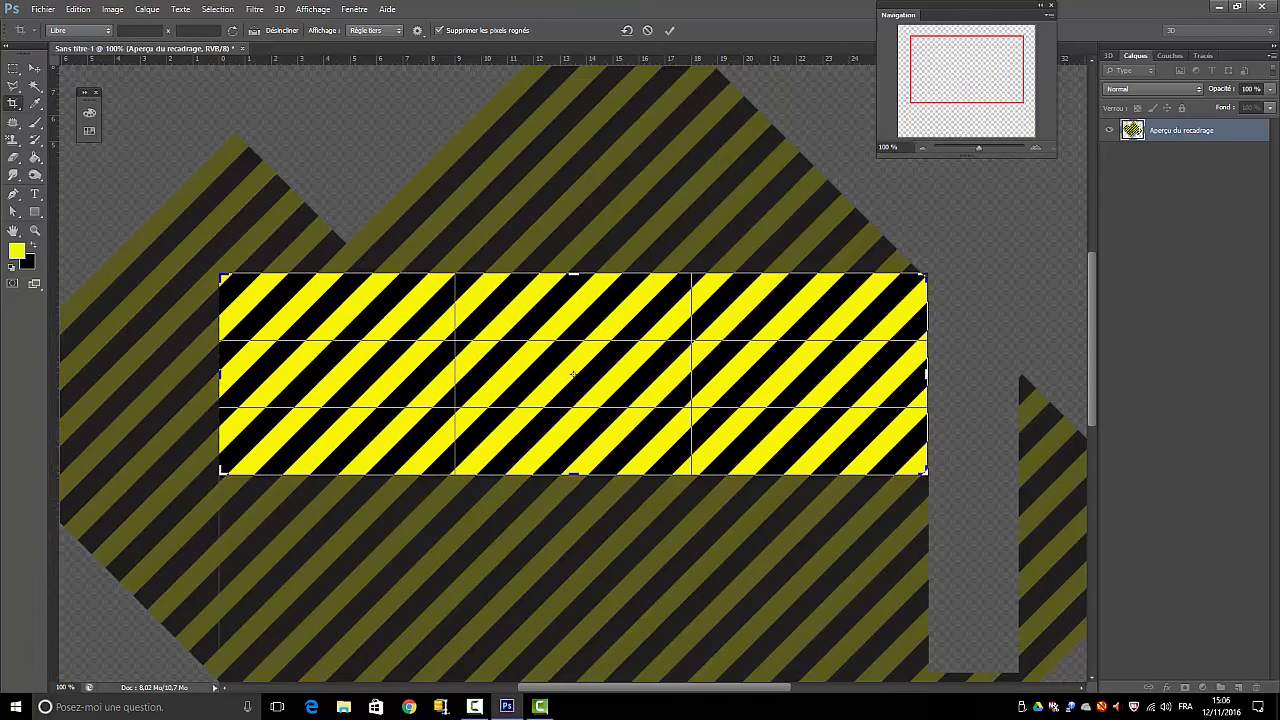
{"action": "left_click", "coordinate": [669, 30]}
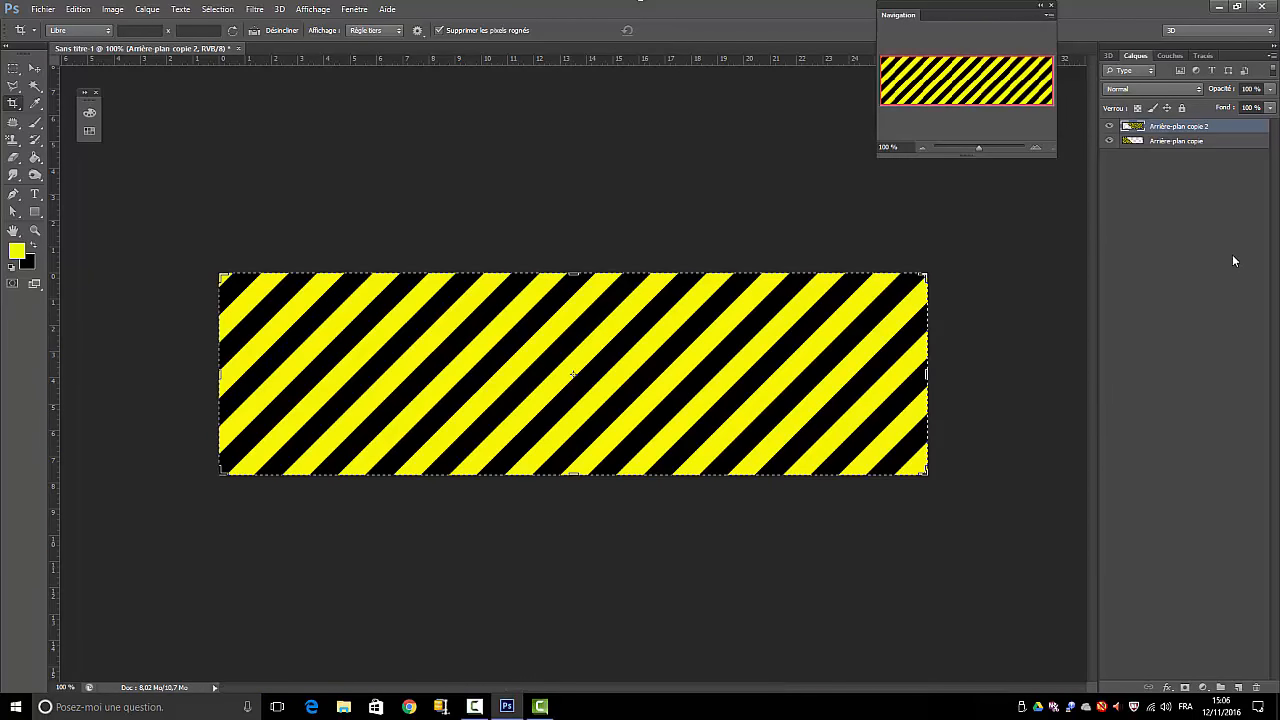
- Merge the Arrière-plan copie 2 layer with the layer below it and leave the Crop tool
{"action": "left_click", "coordinate": [1188, 312]}
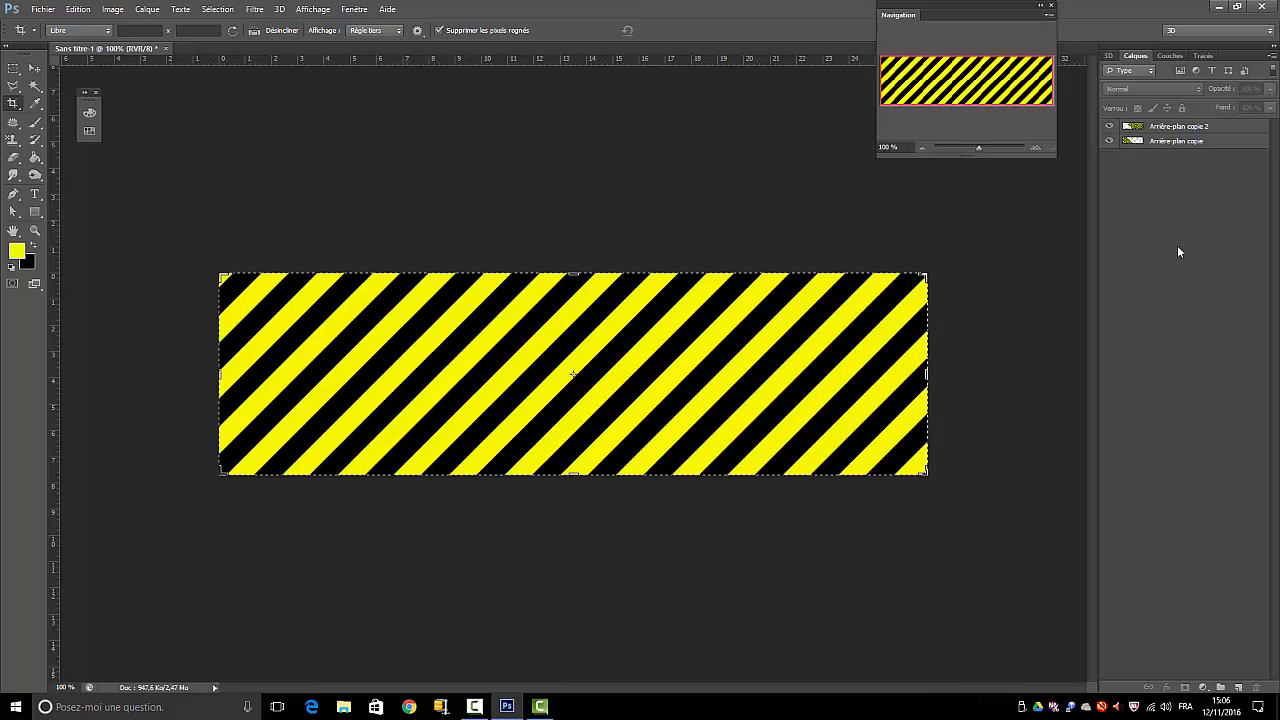
{"action": "right_click", "coordinate": [1160, 128]}
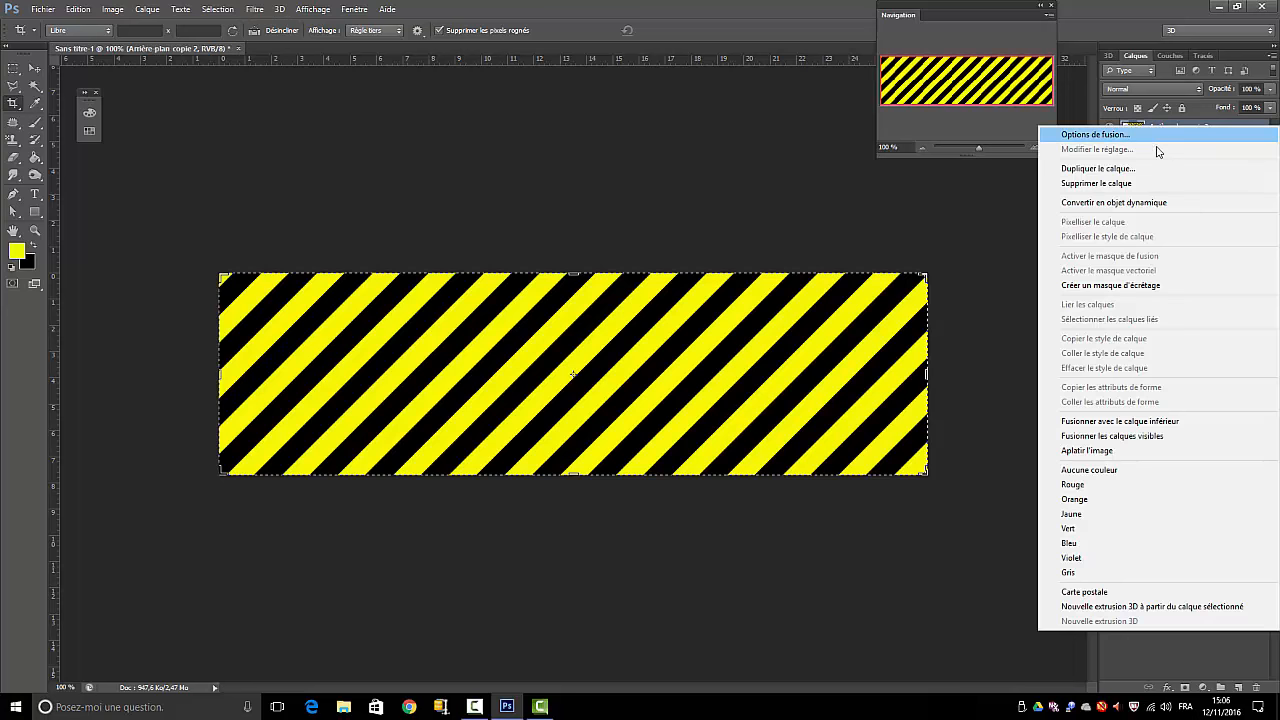
{"action": "left_click", "coordinate": [1108, 421]}
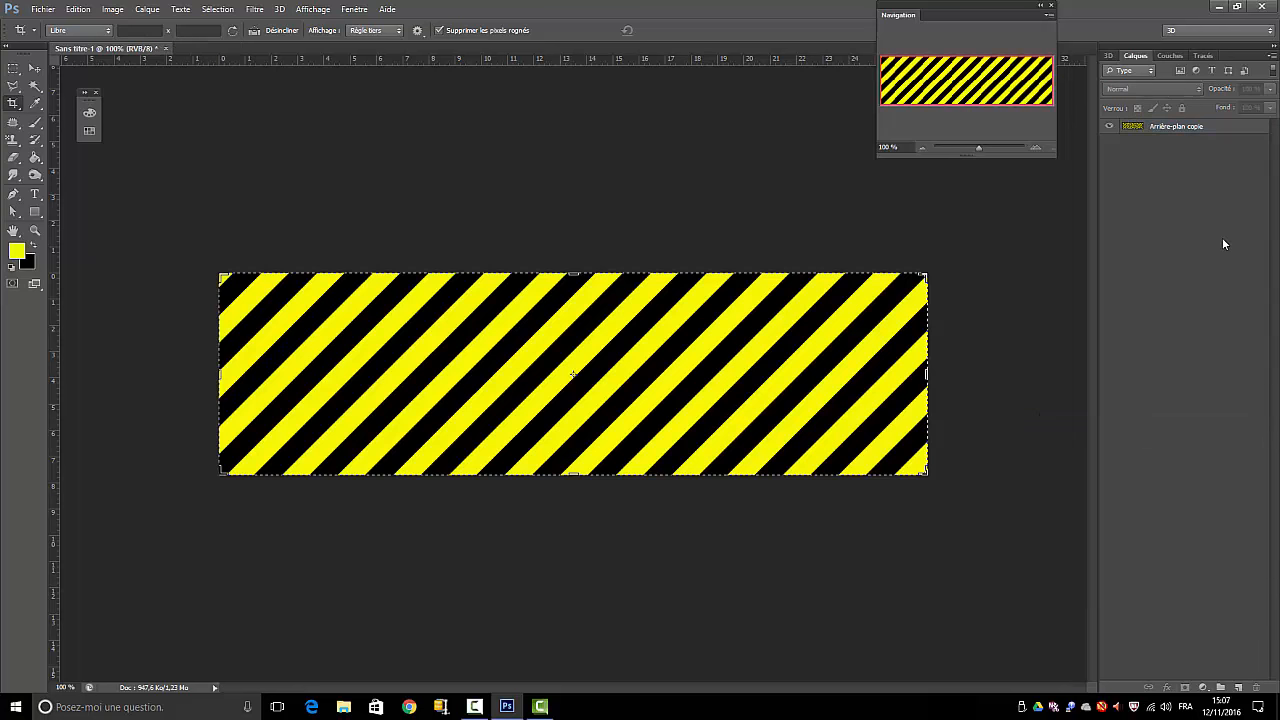
{"action": "left_click", "coordinate": [34, 68]}
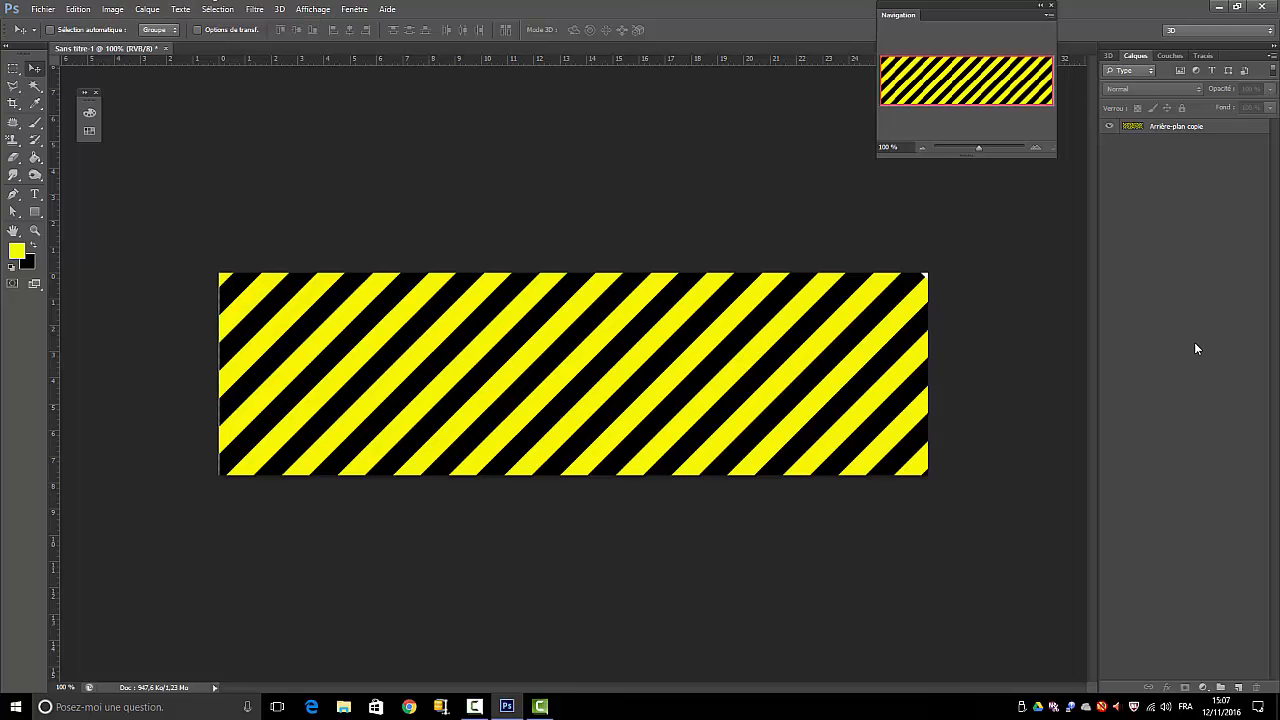
- Open the Eclairage lighting filter on the merged stripe layer and set its colorize colour to 9d9c41
{"action": "left_click", "coordinate": [257, 12]}
{"action": "left_click", "coordinate": [1194, 129]}
{"action": "left_click", "coordinate": [255, 10]}
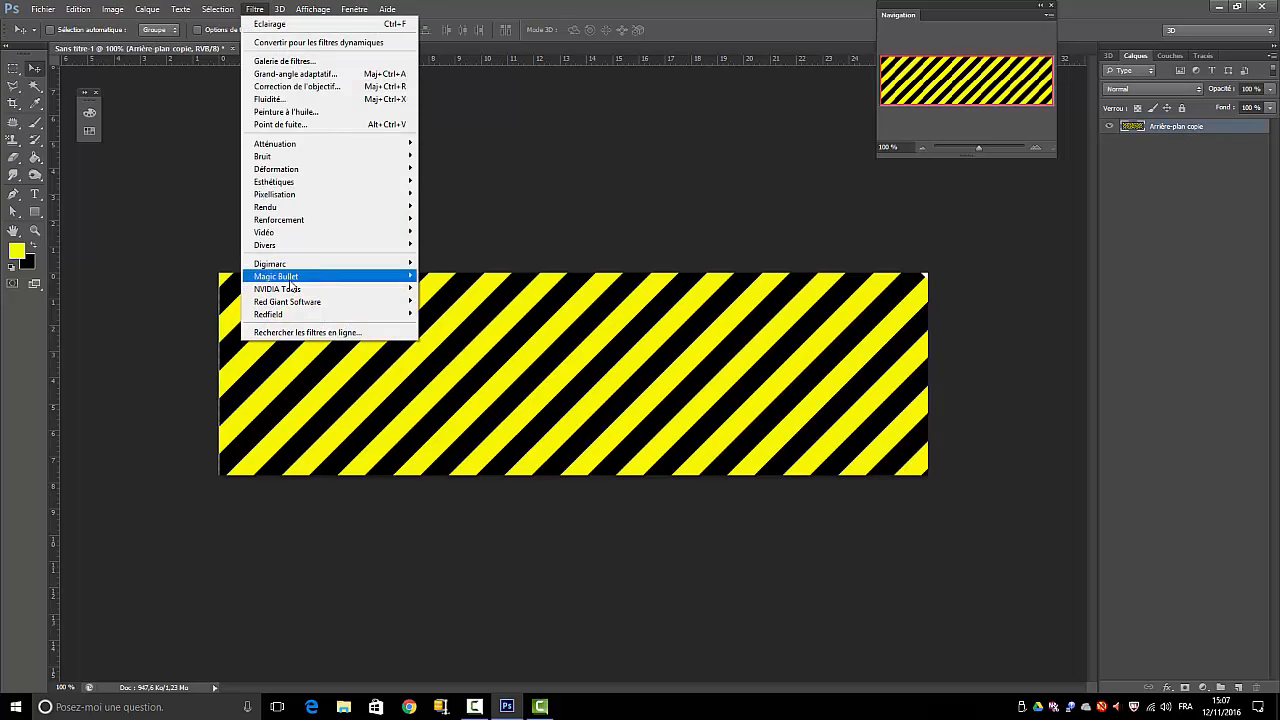
{"action": "mouse_move", "coordinate": [294, 208]}
{"action": "key", "text": "Right"}
{"action": "key", "text": "Return"}
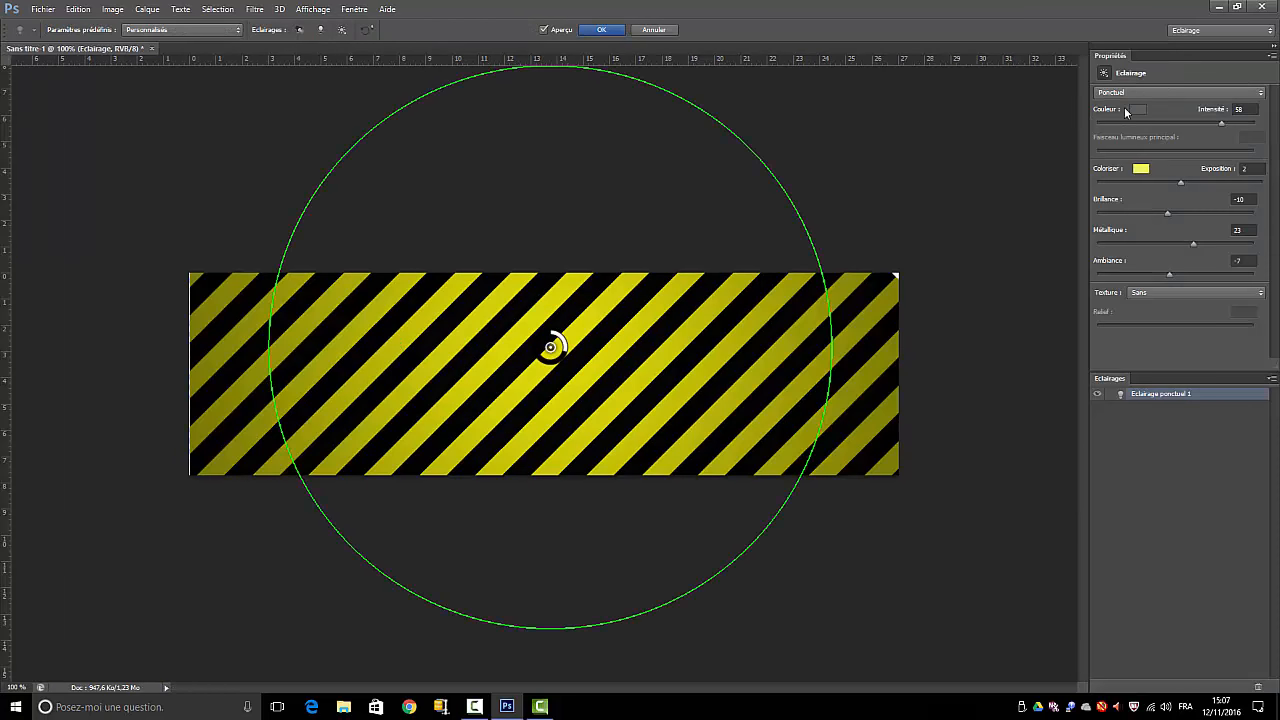
{"action": "left_click", "coordinate": [1140, 169]}
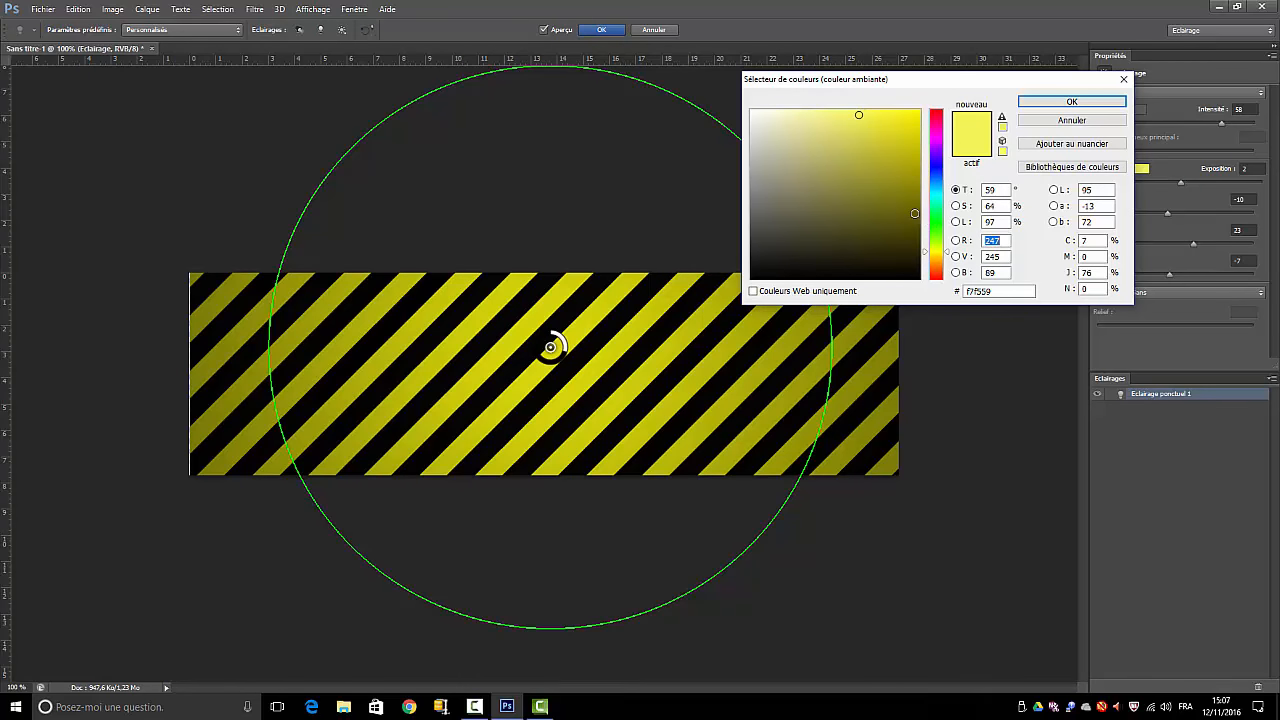
{"action": "left_click", "coordinate": [914, 213]}
{"action": "left_click", "coordinate": [850, 175]}
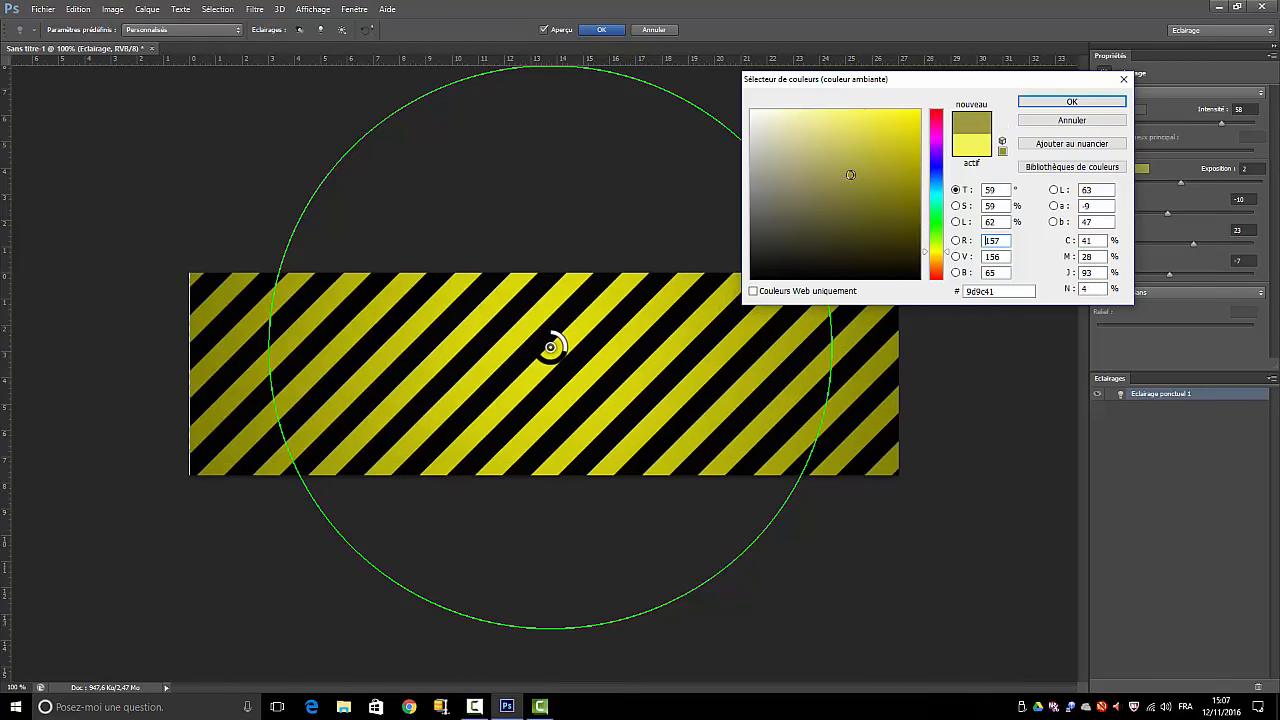
{"action": "left_click", "coordinate": [1071, 102]}
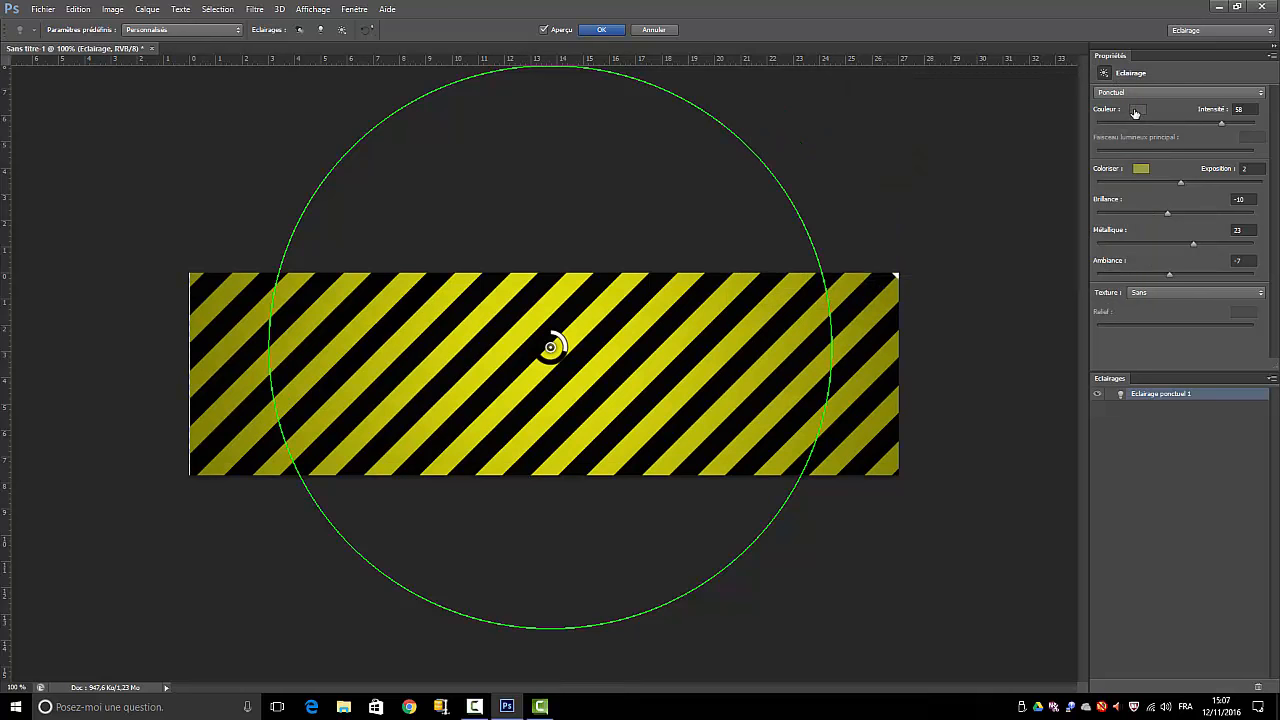
- Set the spotlight's exposure to 5, lower its ambience slightly, and apply the lighting filter
{"action": "mouse_move", "coordinate": [1178, 184]}
{"action": "left_mouse_down"}
{"action": "mouse_move", "coordinate": [1195, 183]}
{"action": "mouse_move", "coordinate": [1183, 183]}
{"action": "left_mouse_up"}
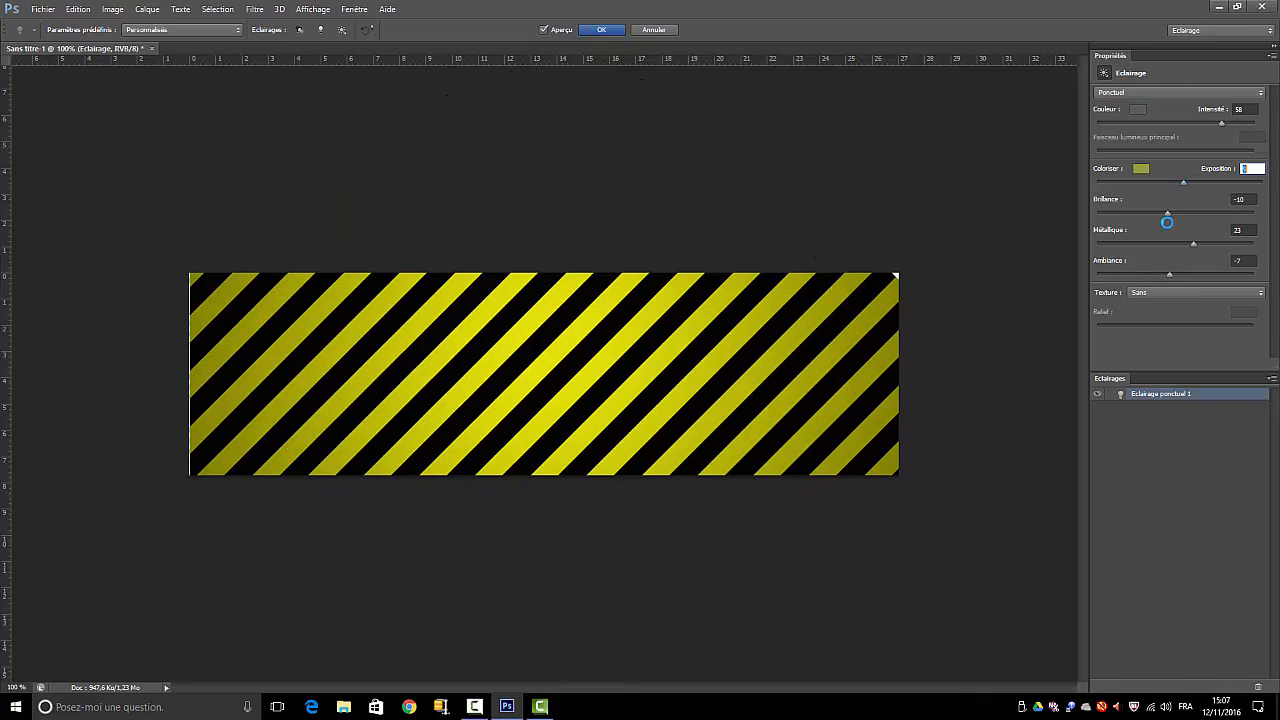
{"action": "mouse_move", "coordinate": [1169, 274]}
{"action": "left_mouse_down"}
{"action": "mouse_move", "coordinate": [1206, 274]}
{"action": "mouse_move", "coordinate": [1167, 275]}
{"action": "left_mouse_up"}
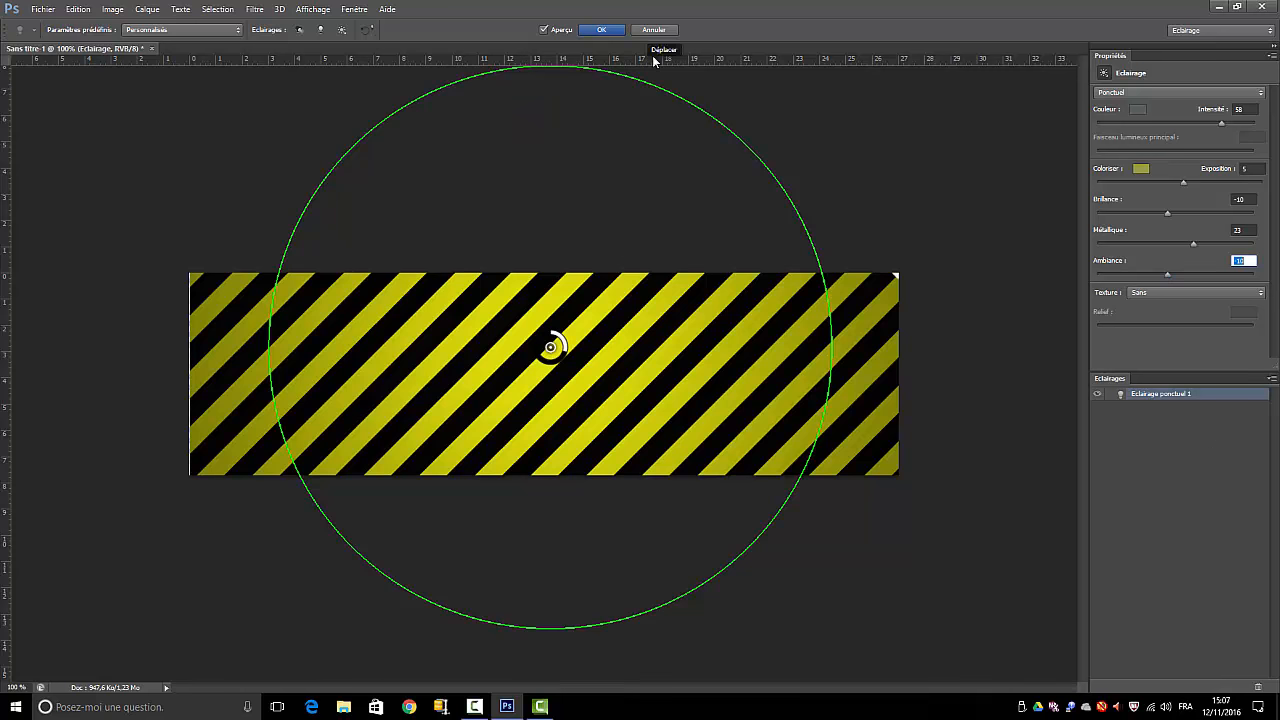
{"action": "left_click", "coordinate": [605, 30]}
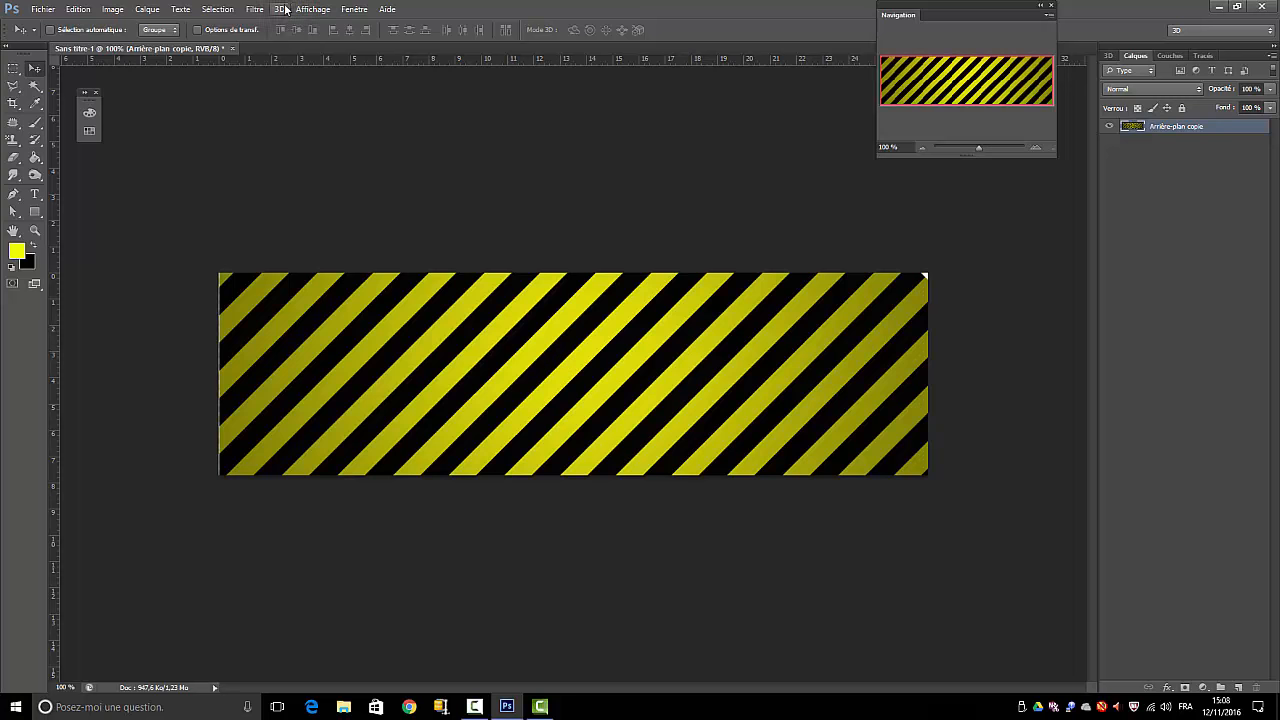
- Open the layer style settings for Arrière-plan copie and enable the pattern overlay (Incrustation de motif)
{"action": "left_click", "coordinate": [150, 9]}
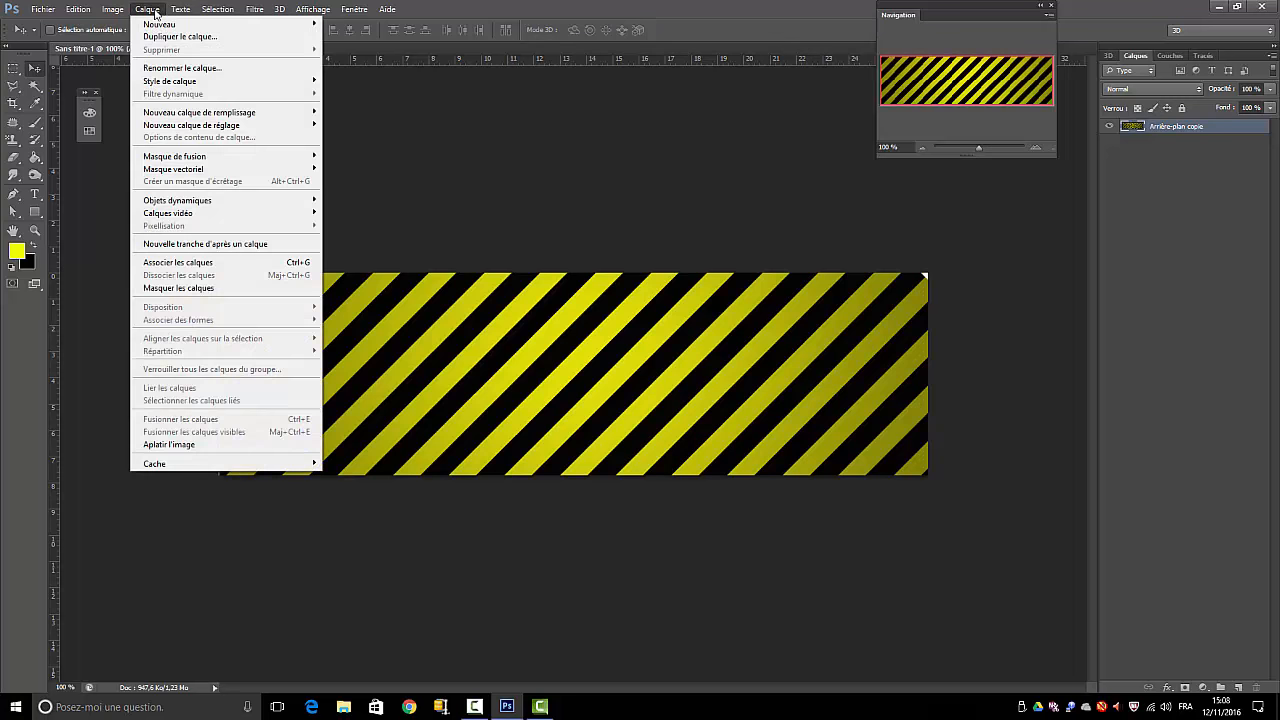
{"action": "mouse_move", "coordinate": [172, 84]}
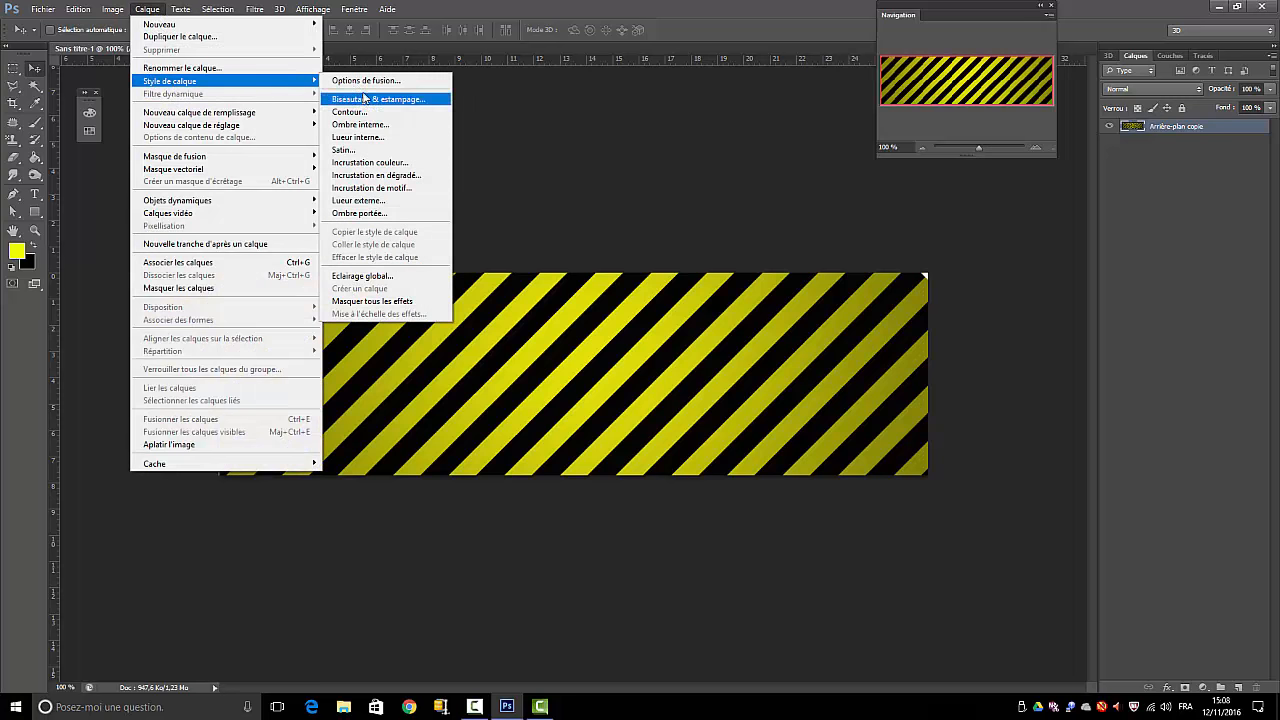
{"action": "left_click", "coordinate": [360, 81]}
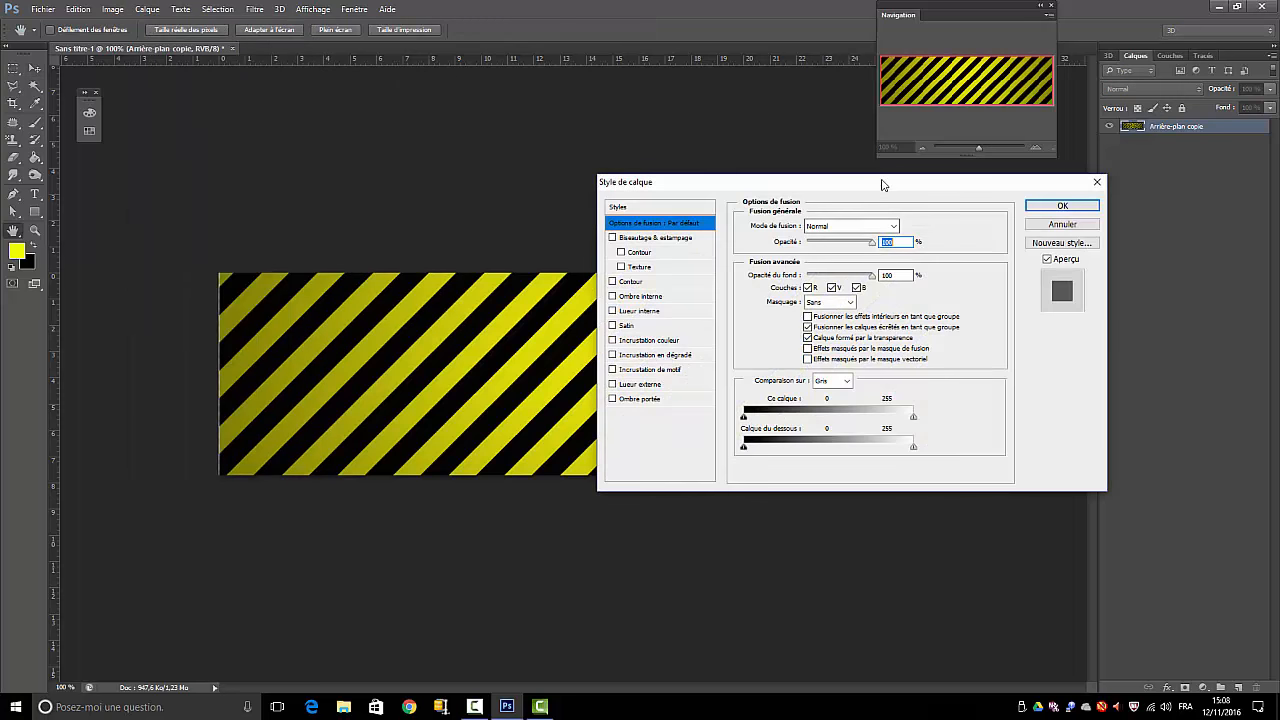
{"action": "left_click_drag", "start_coordinate": [886, 185], "coordinate": [1082, 88]}
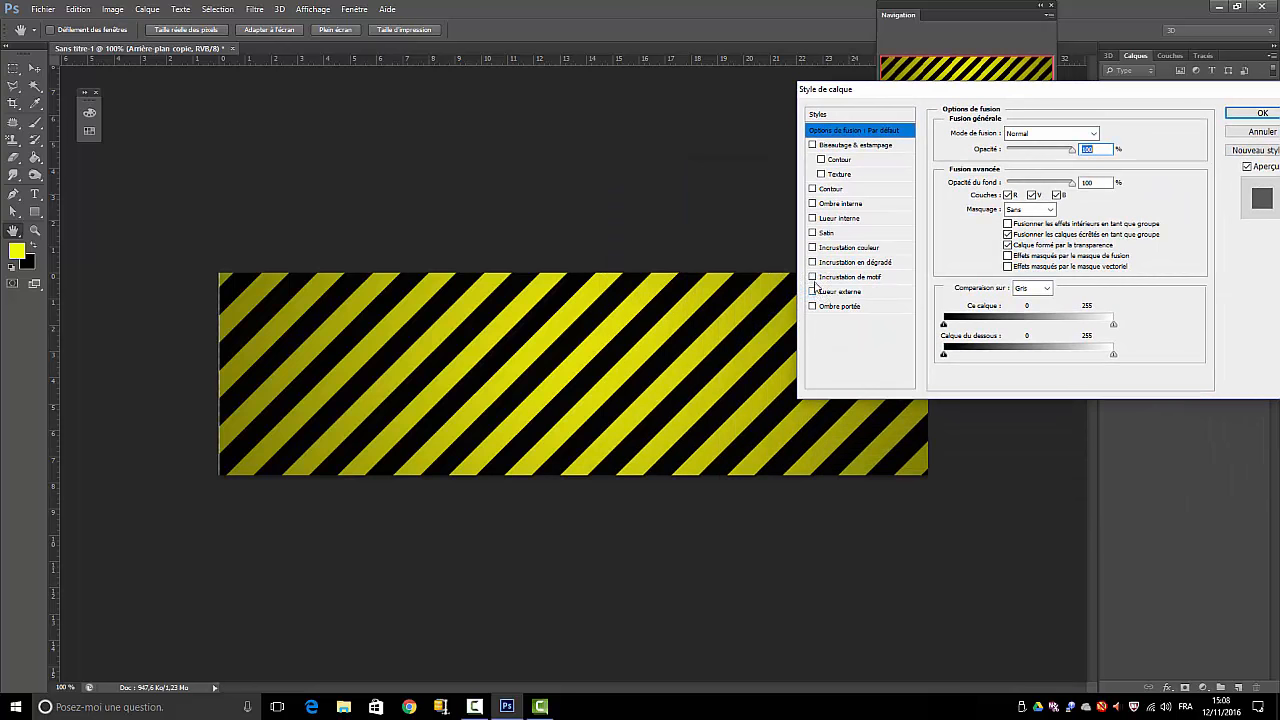
{"action": "left_click", "coordinate": [812, 277]}
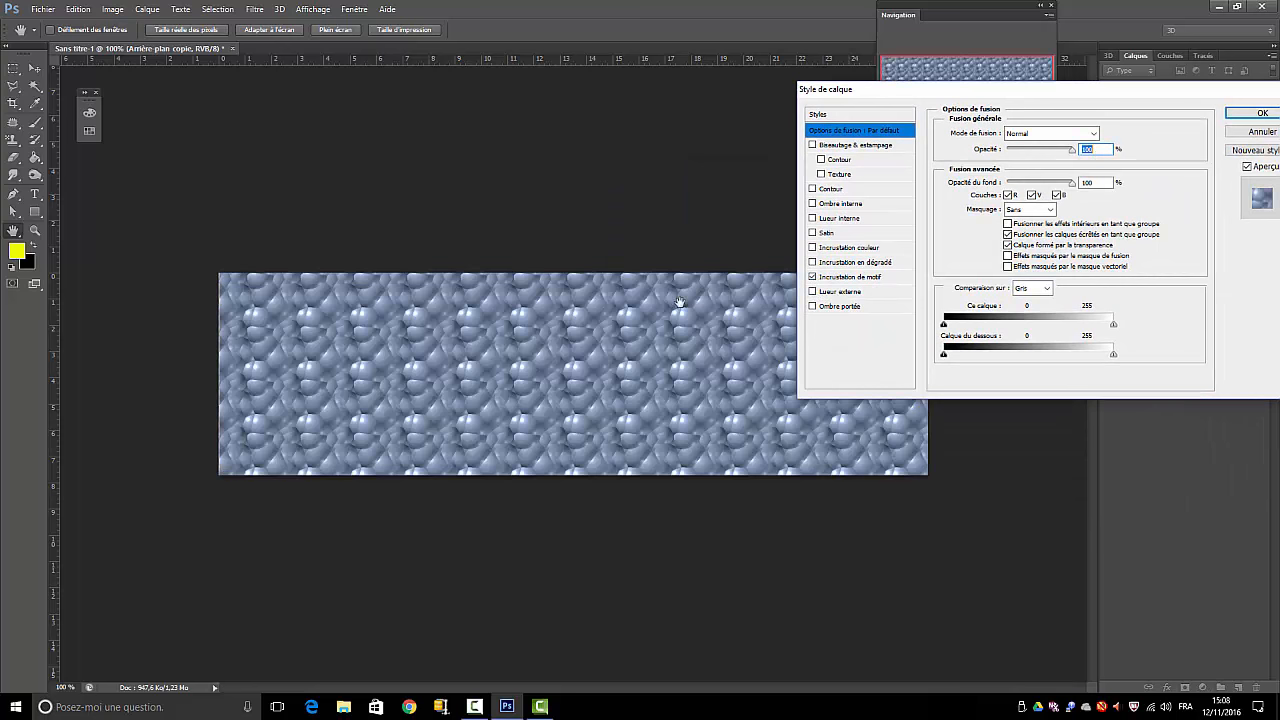
{"action": "left_click", "coordinate": [846, 278]}
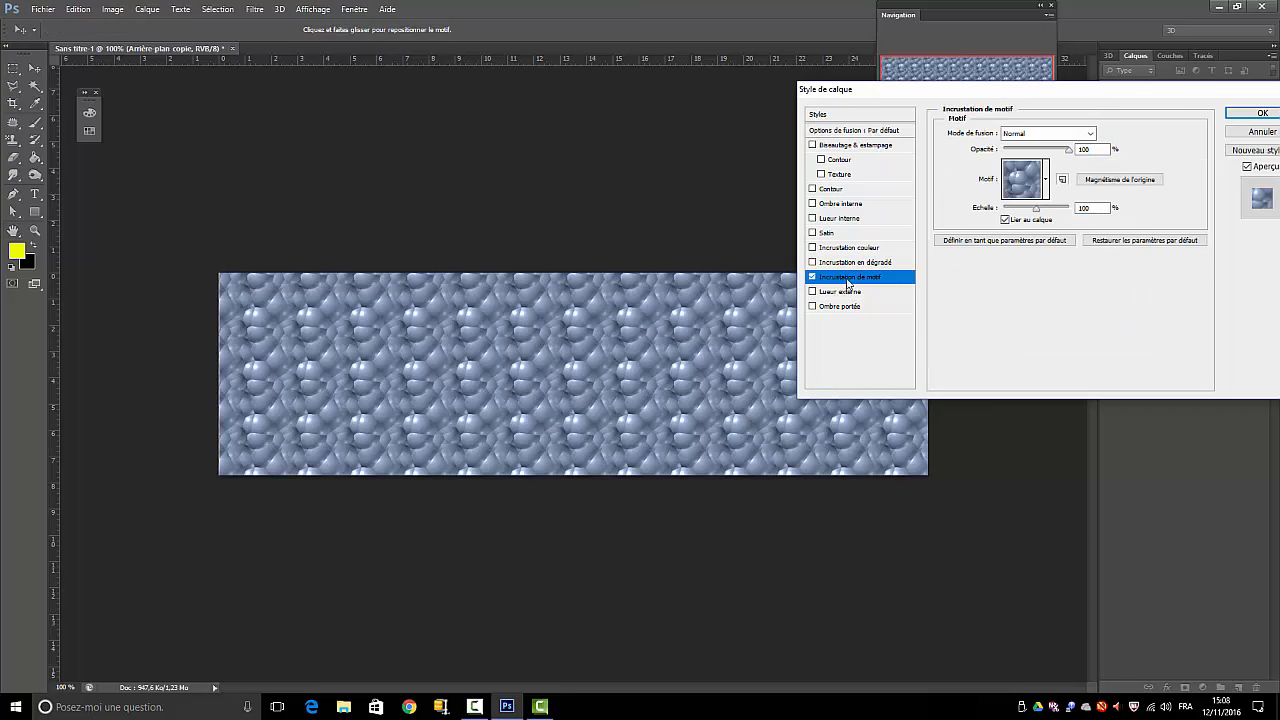
- Choose the light grey speckled texture as the overlay pattern
{"action": "left_click", "coordinate": [1046, 180]}
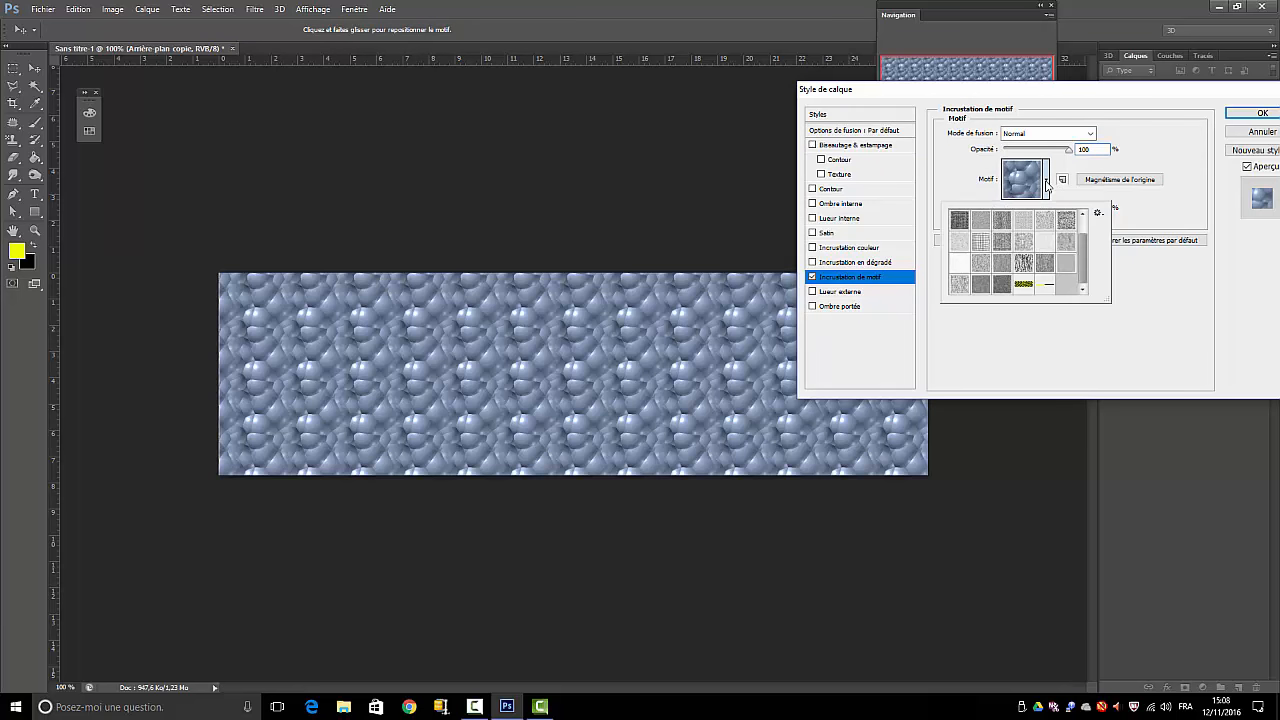
{"action": "left_click", "coordinate": [1099, 216]}
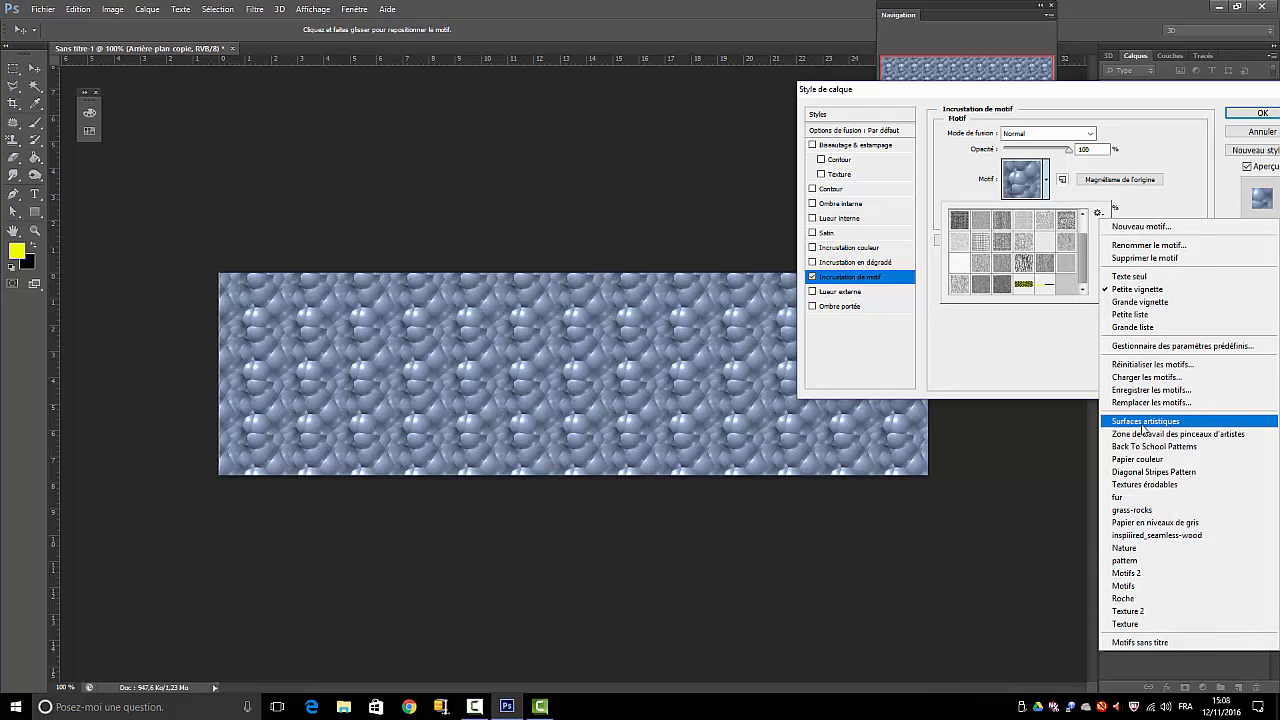
{"action": "left_click", "coordinate": [961, 248]}
{"action": "left_click", "coordinate": [960, 243]}
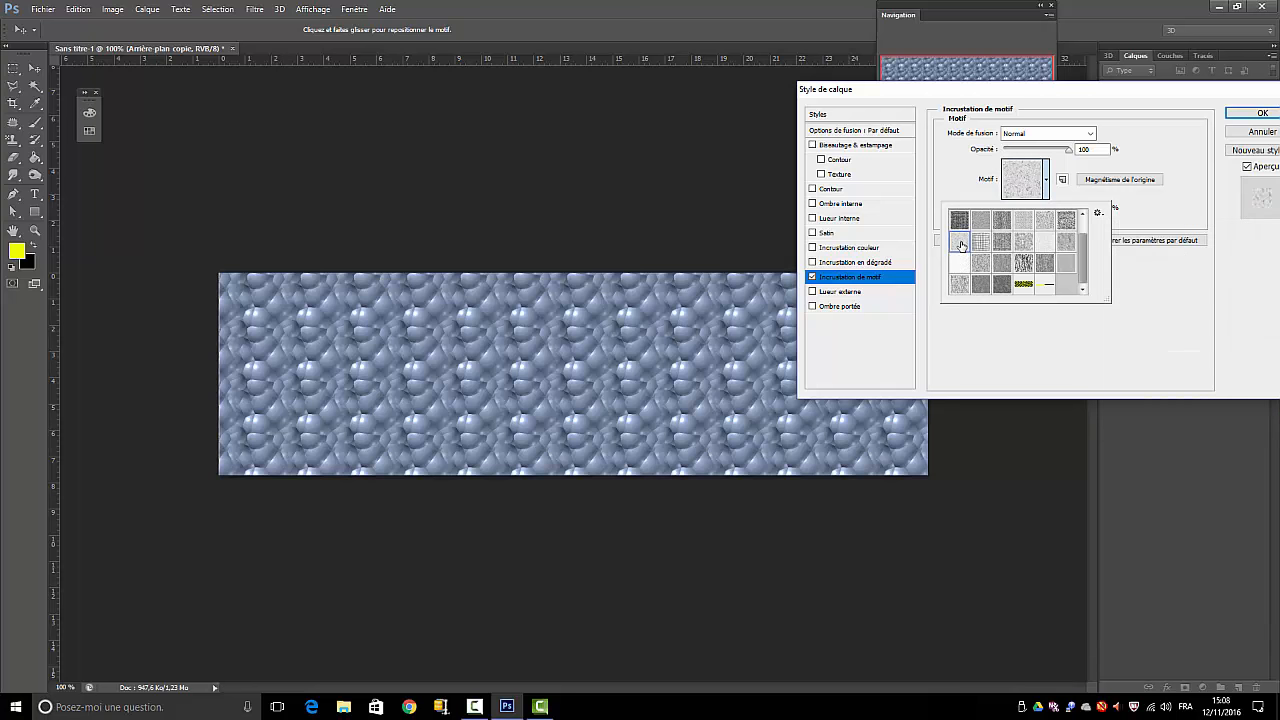
- Set the pattern overlay's blend mode to Produit, reduce its scale to about half, and apply the layer style
{"action": "left_click", "coordinate": [1088, 134]}
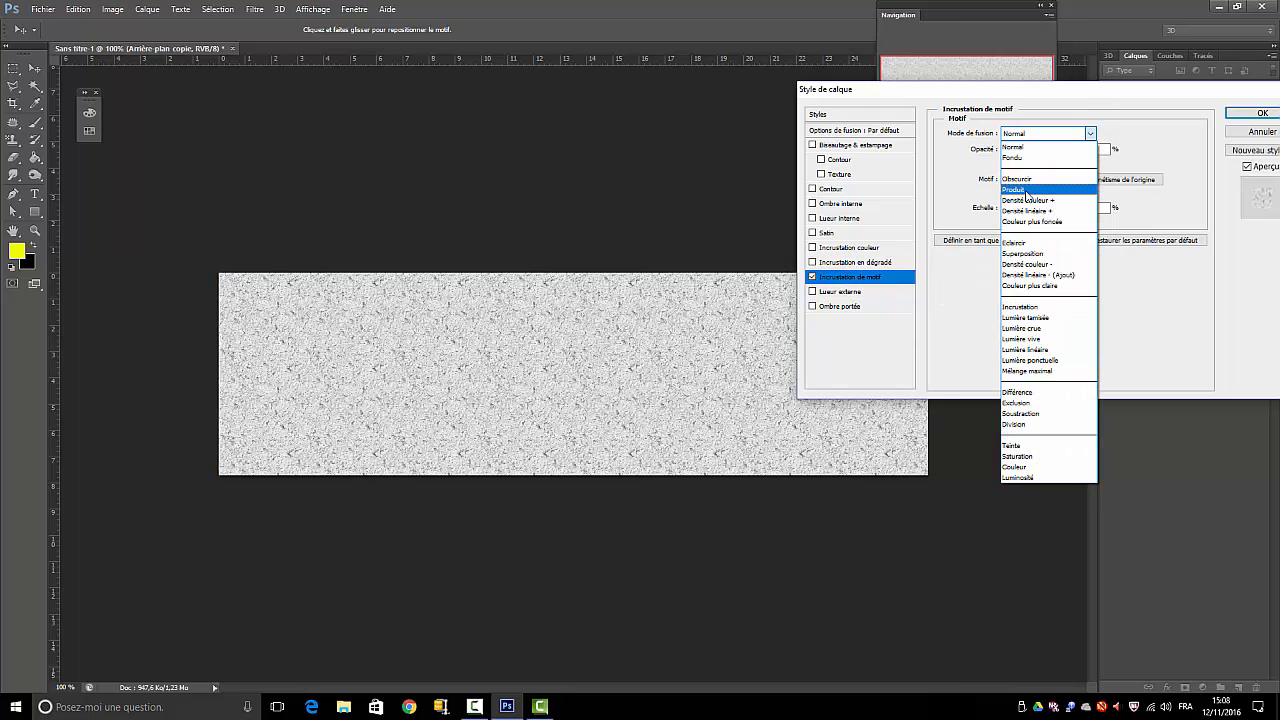
{"action": "left_click", "coordinate": [1026, 194]}
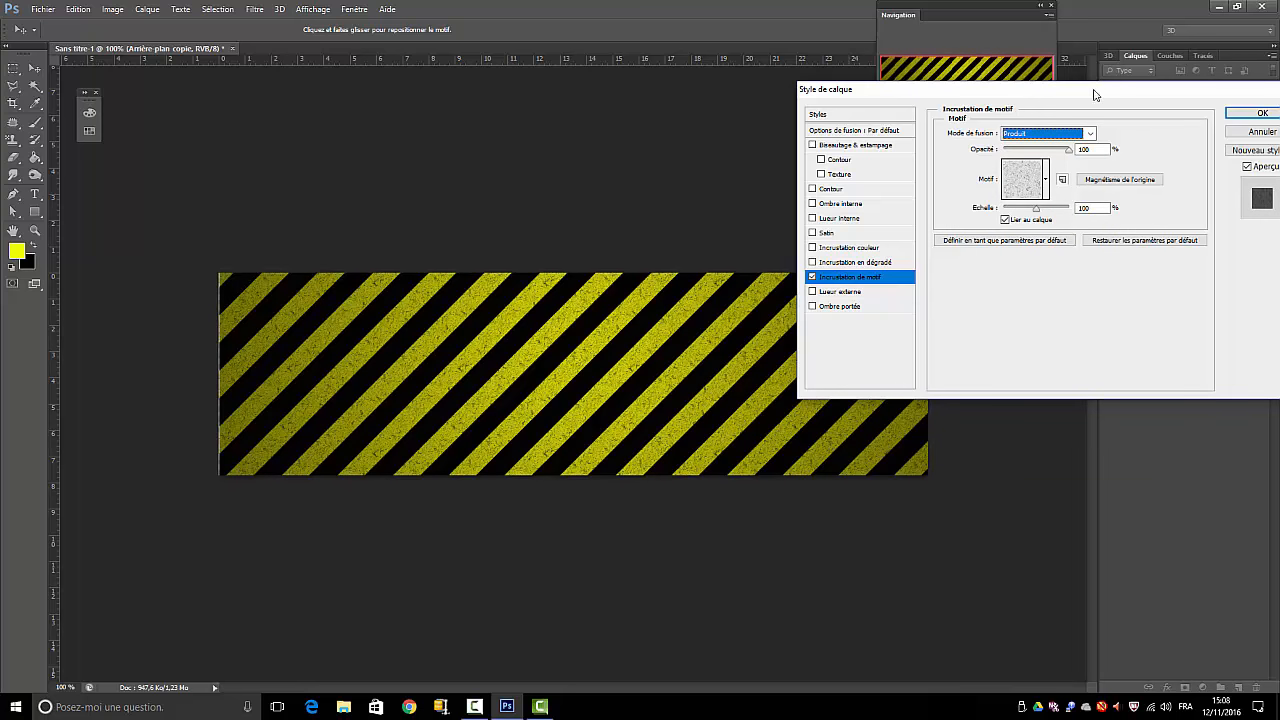
{"action": "left_click_drag", "start_coordinate": [1091, 90], "coordinate": [1182, 139]}
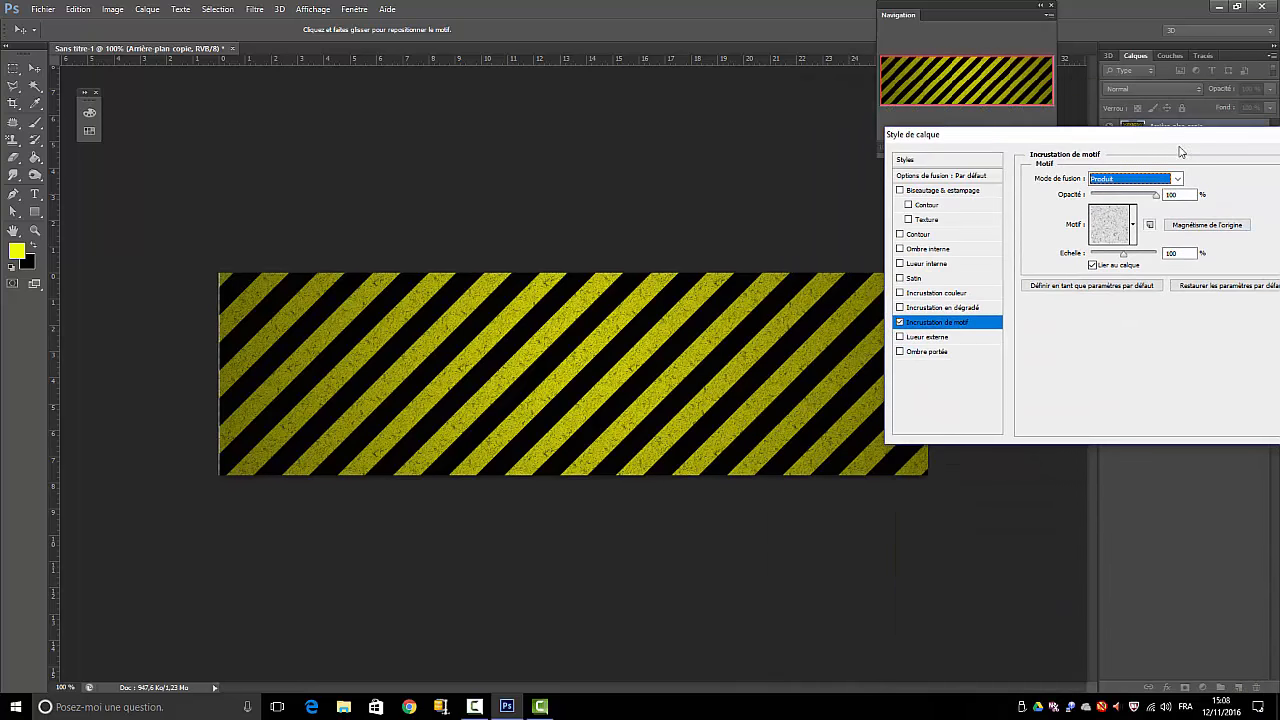
{"action": "left_click_drag", "start_coordinate": [1124, 255], "coordinate": [1108, 263]}
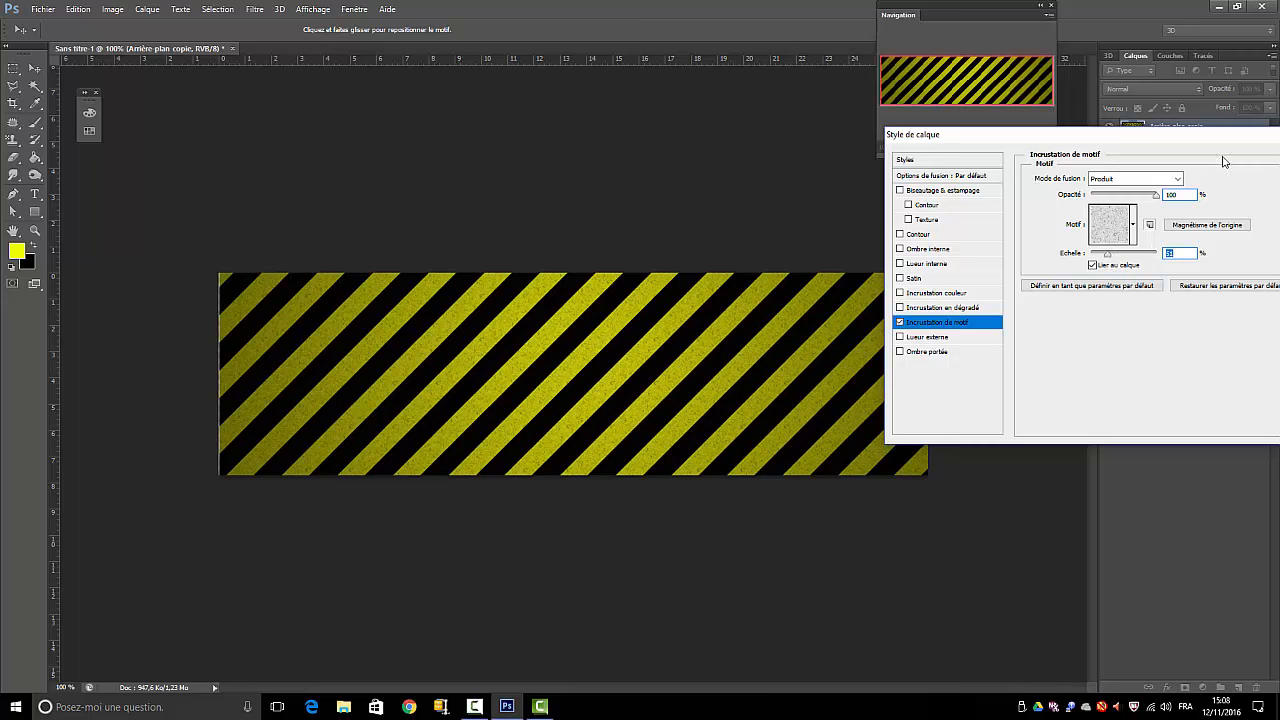
{"action": "left_click_drag", "start_coordinate": [1233, 134], "coordinate": [783, 457]}
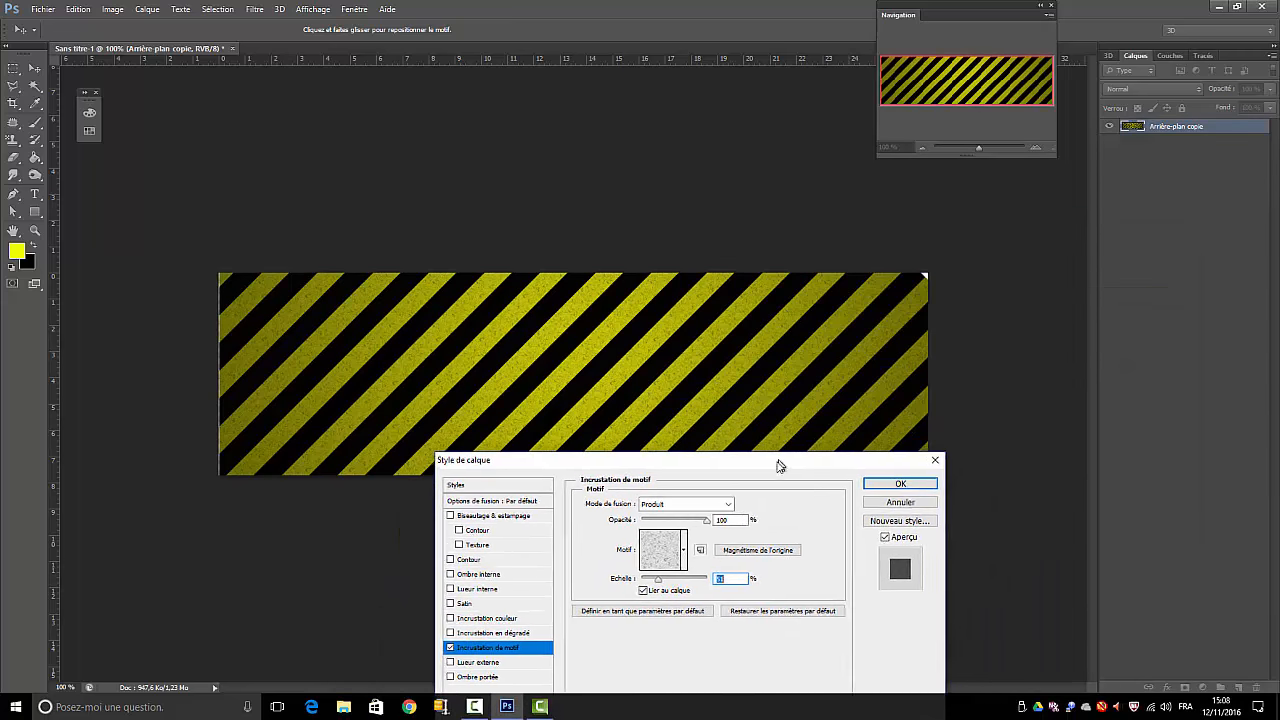
{"action": "left_click", "coordinate": [899, 483]}
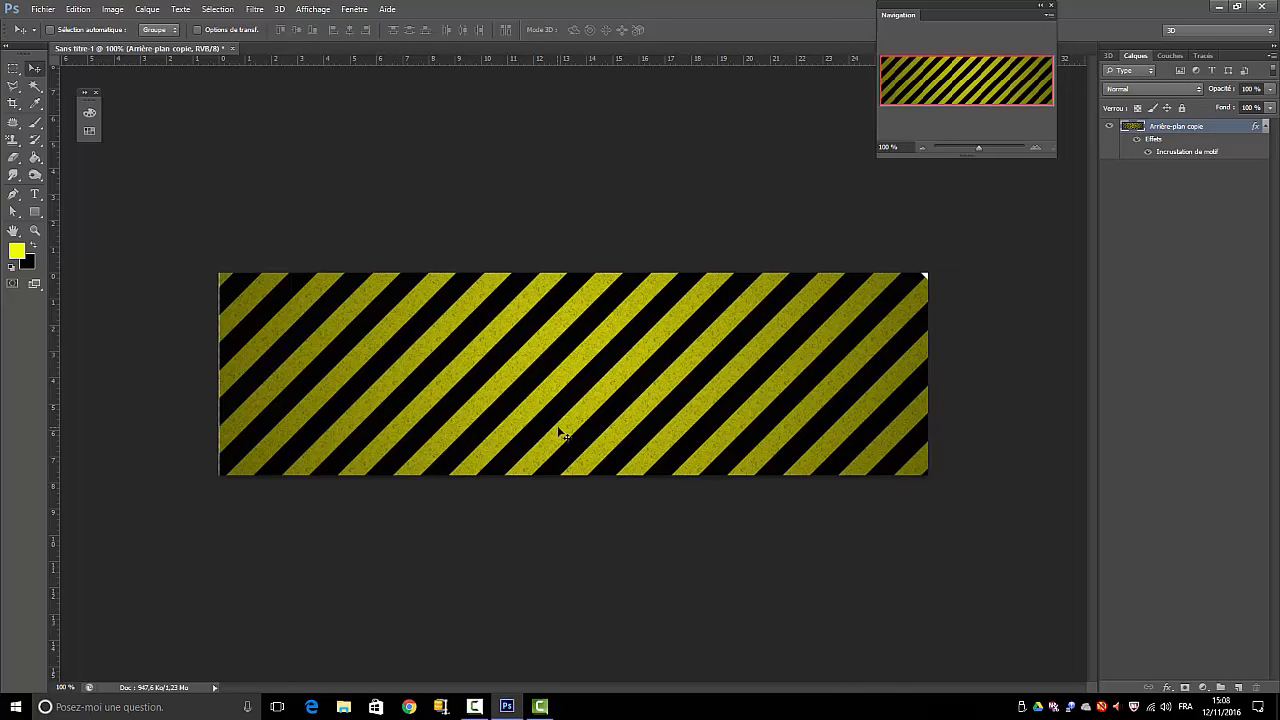
- Define the textured stripe banner as a reusable pattern named jn
{"action": "left_click", "coordinate": [78, 10]}
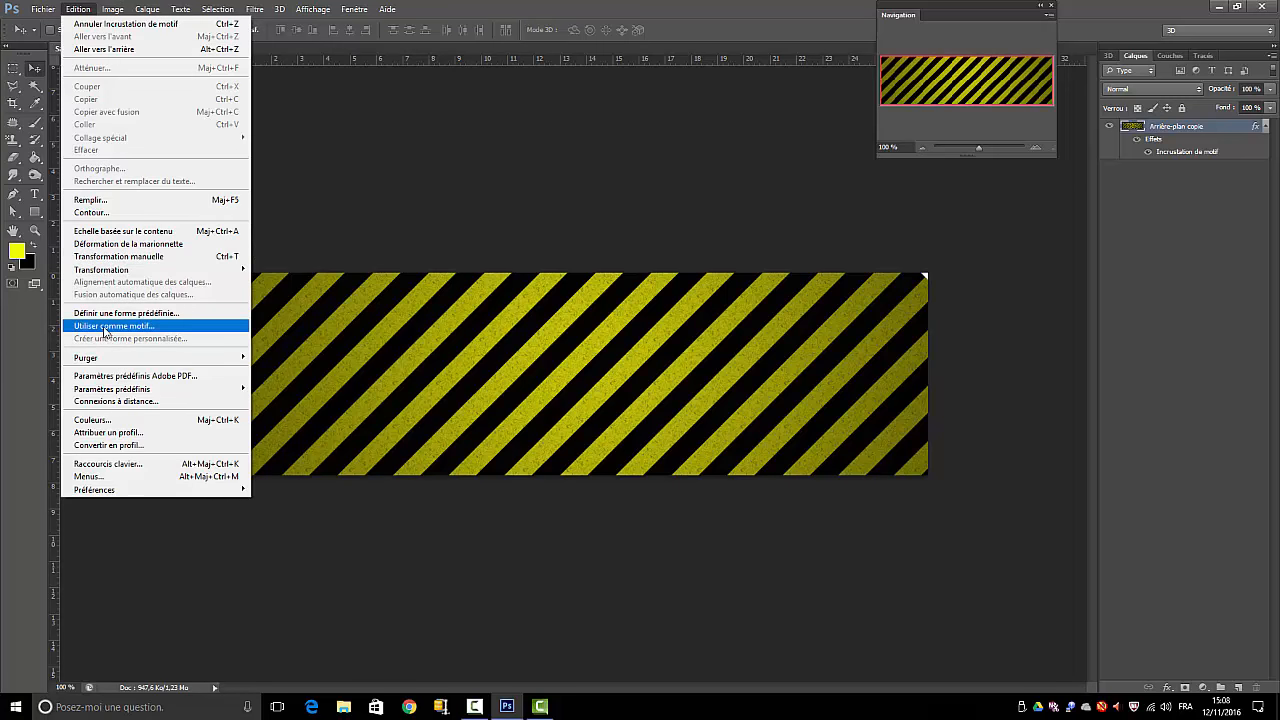
{"action": "left_click", "coordinate": [114, 326]}
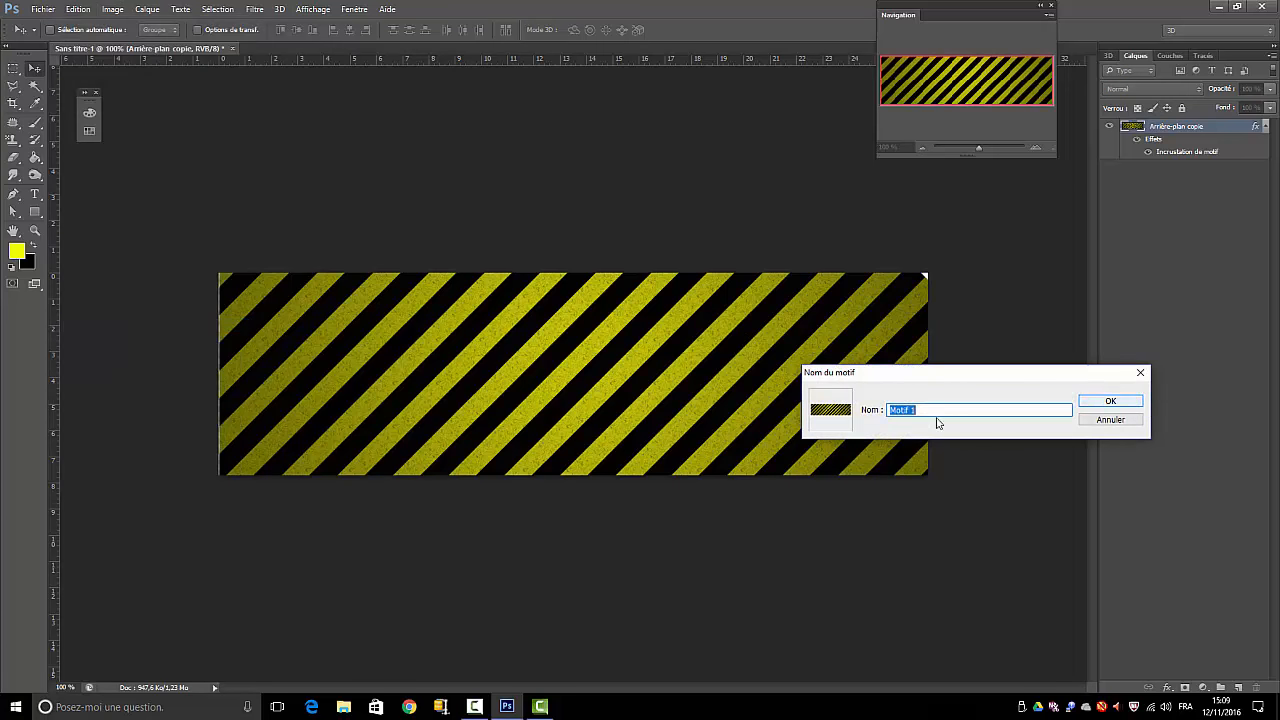
{"action": "left_click", "coordinate": [926, 411]}
{"action": "left_click_drag", "start_coordinate": [926, 411], "coordinate": [814, 421]}
{"action": "type", "text": "jn"}
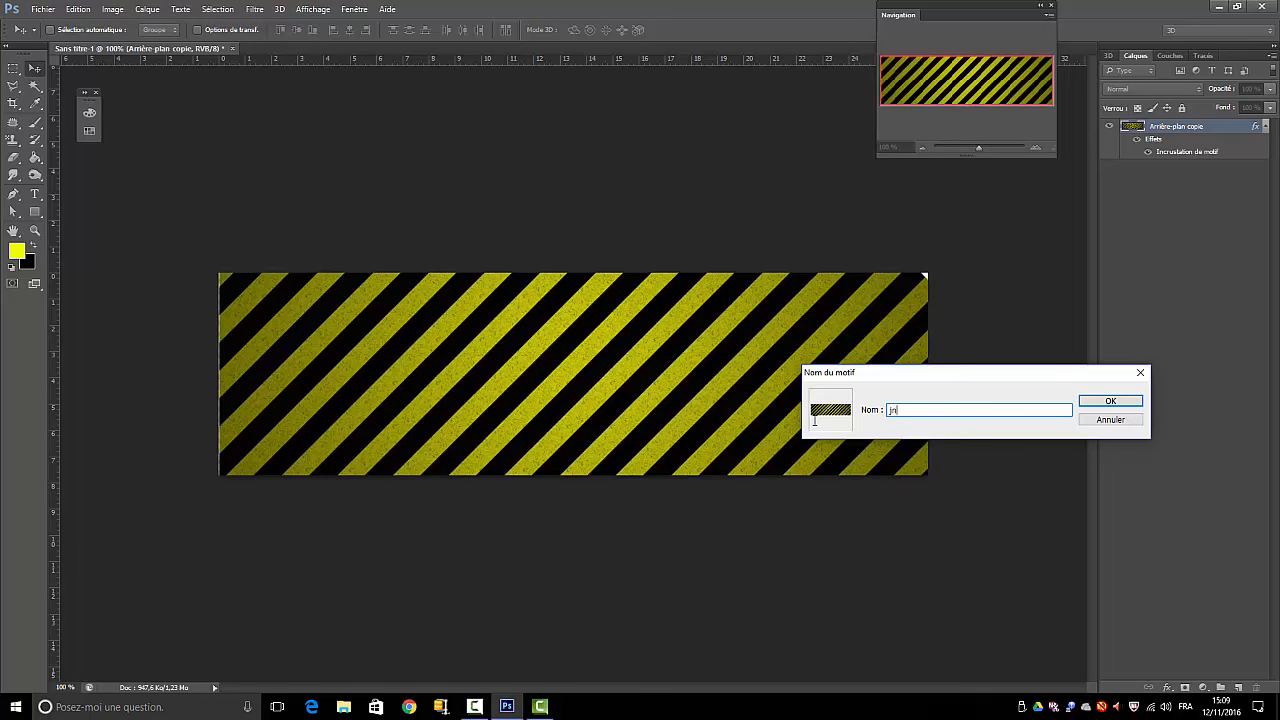
{"action": "left_click", "coordinate": [1110, 401]}
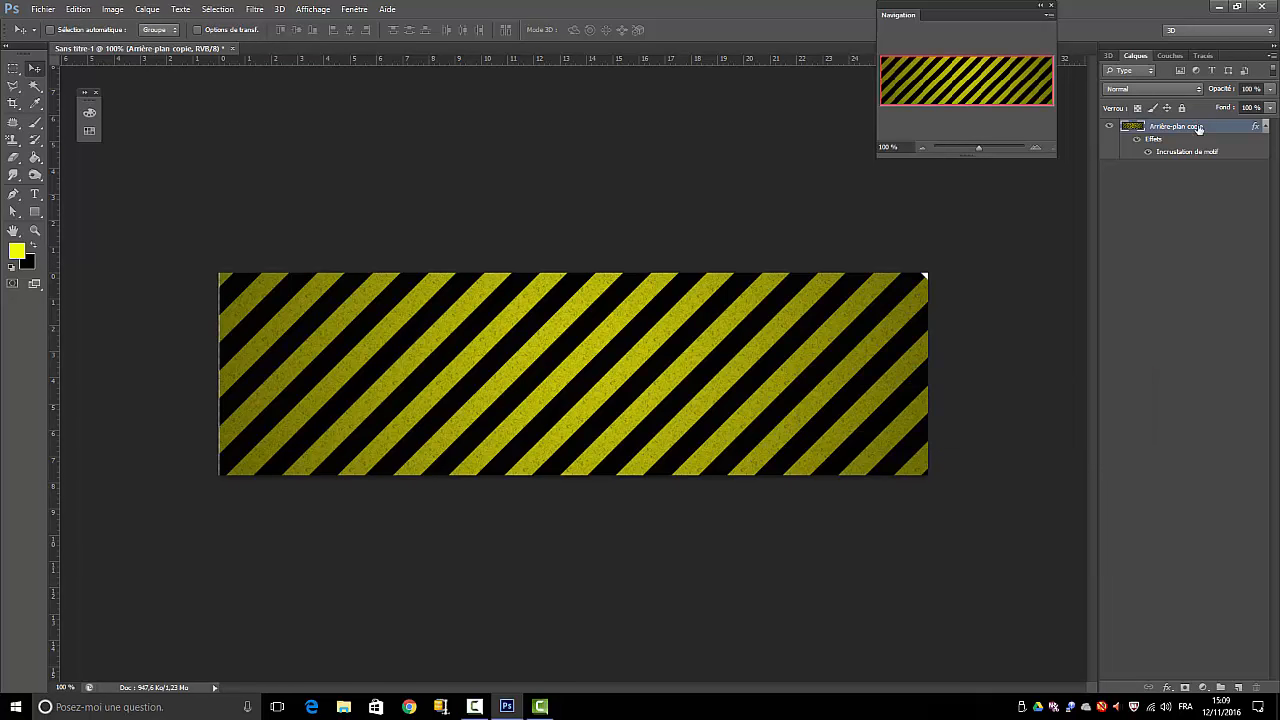
- Hide the Arrière-plan copie layer and fill a new layer above it with the yellow foreground colour
{"action": "left_click", "coordinate": [1109, 126]}
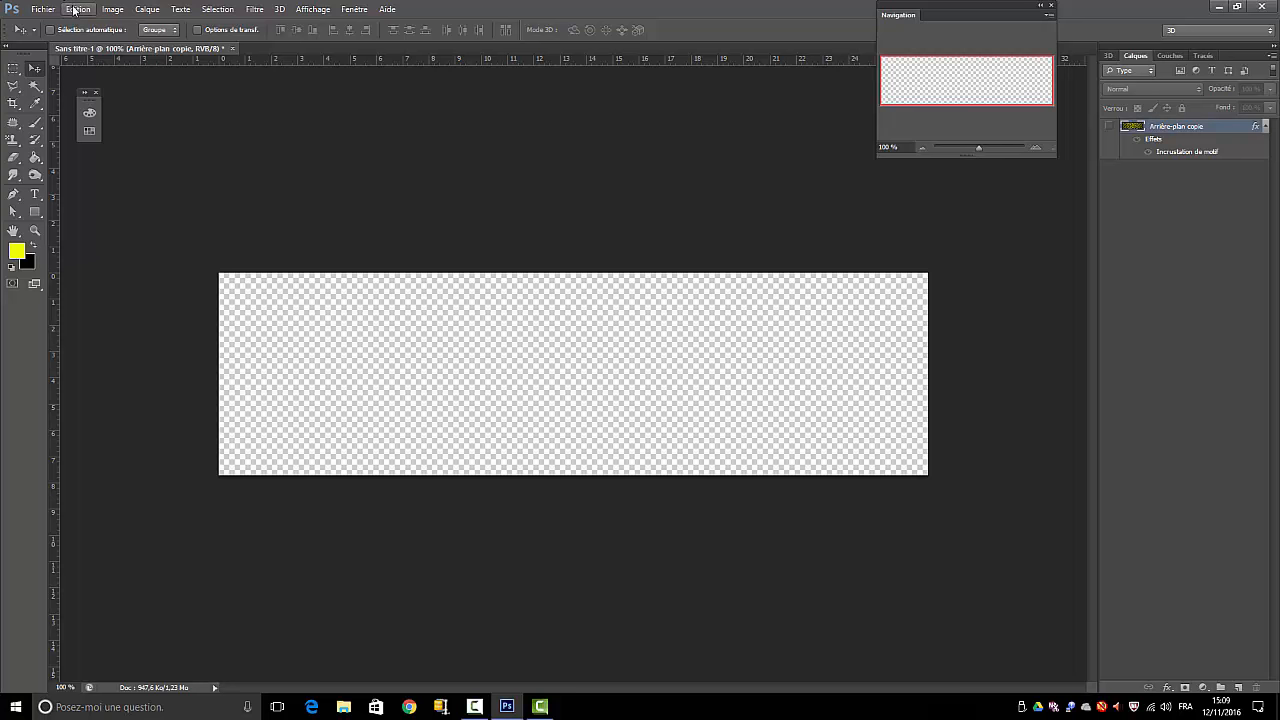
{"action": "left_click", "coordinate": [1238, 688]}
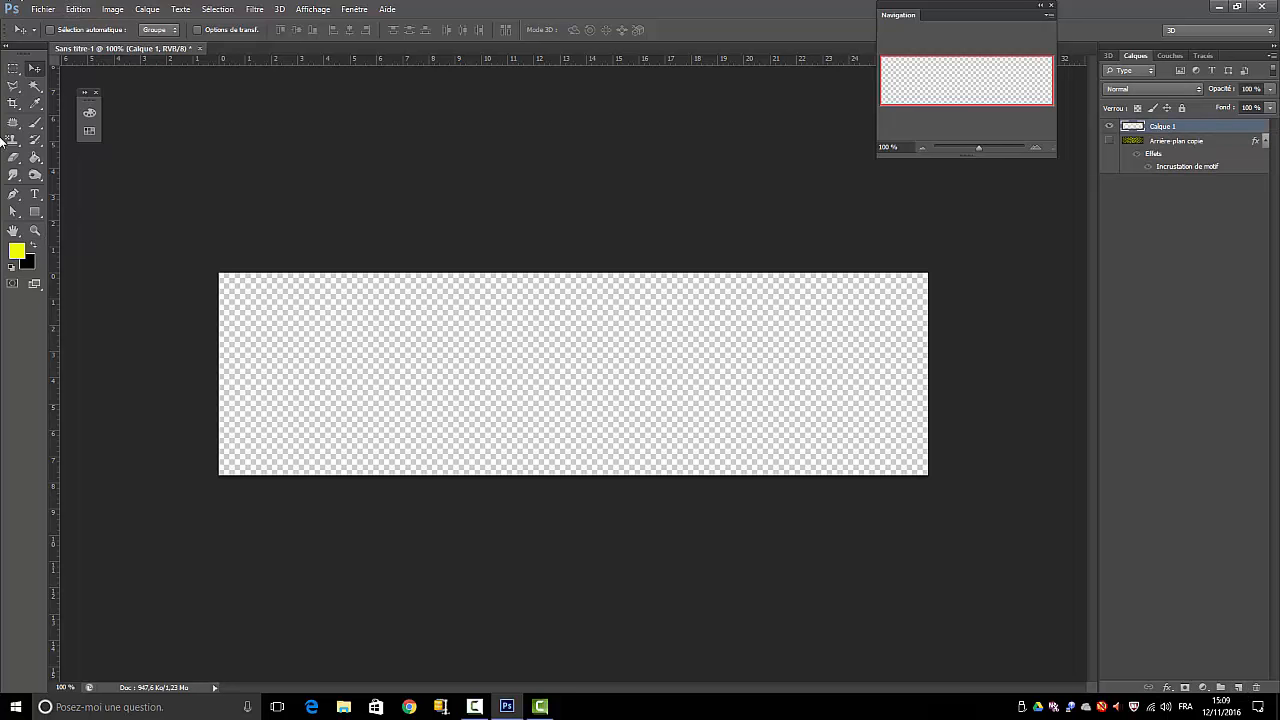
{"action": "left_click", "coordinate": [78, 9]}
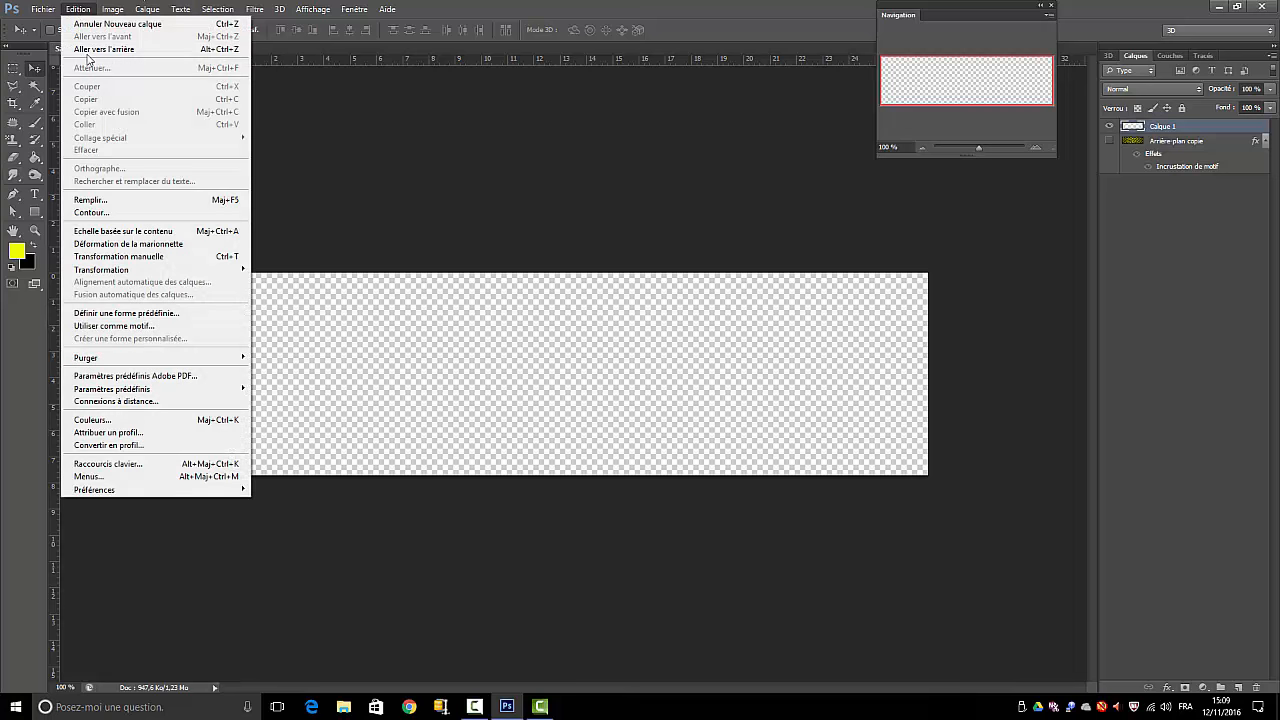
{"action": "left_click", "coordinate": [100, 200]}
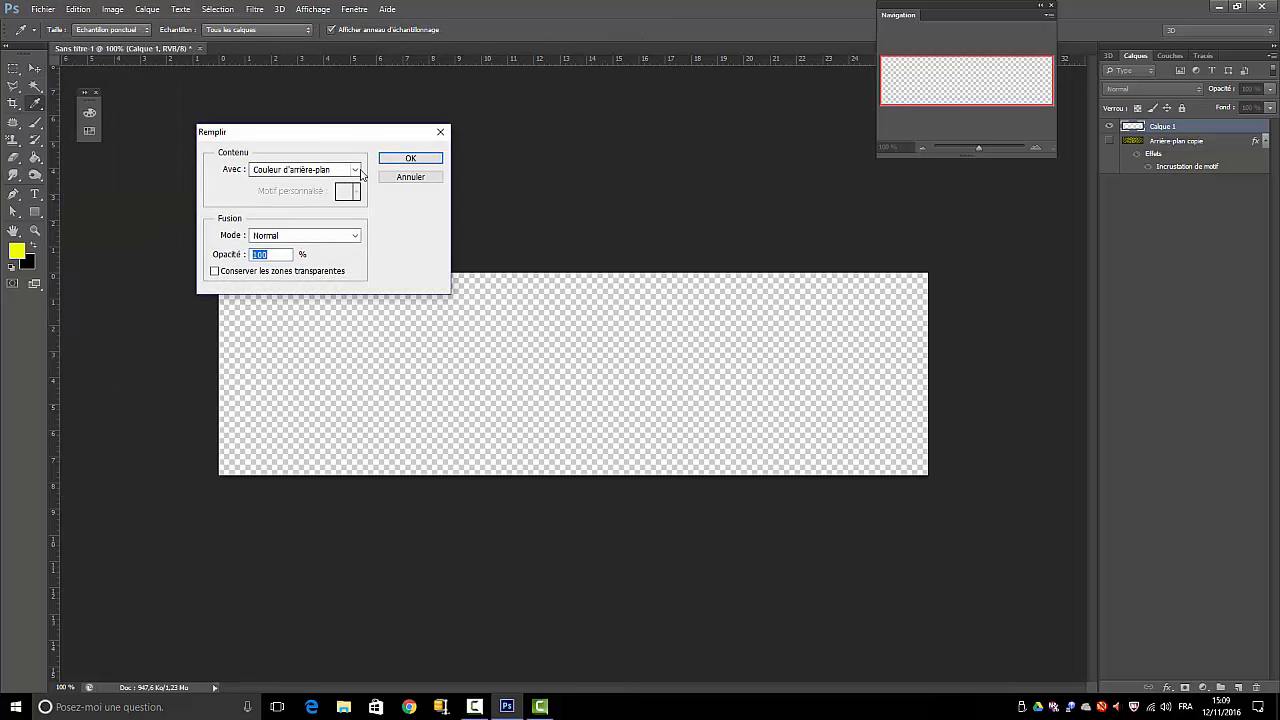
{"action": "left_click", "coordinate": [357, 170]}
{"action": "left_click", "coordinate": [300, 184]}
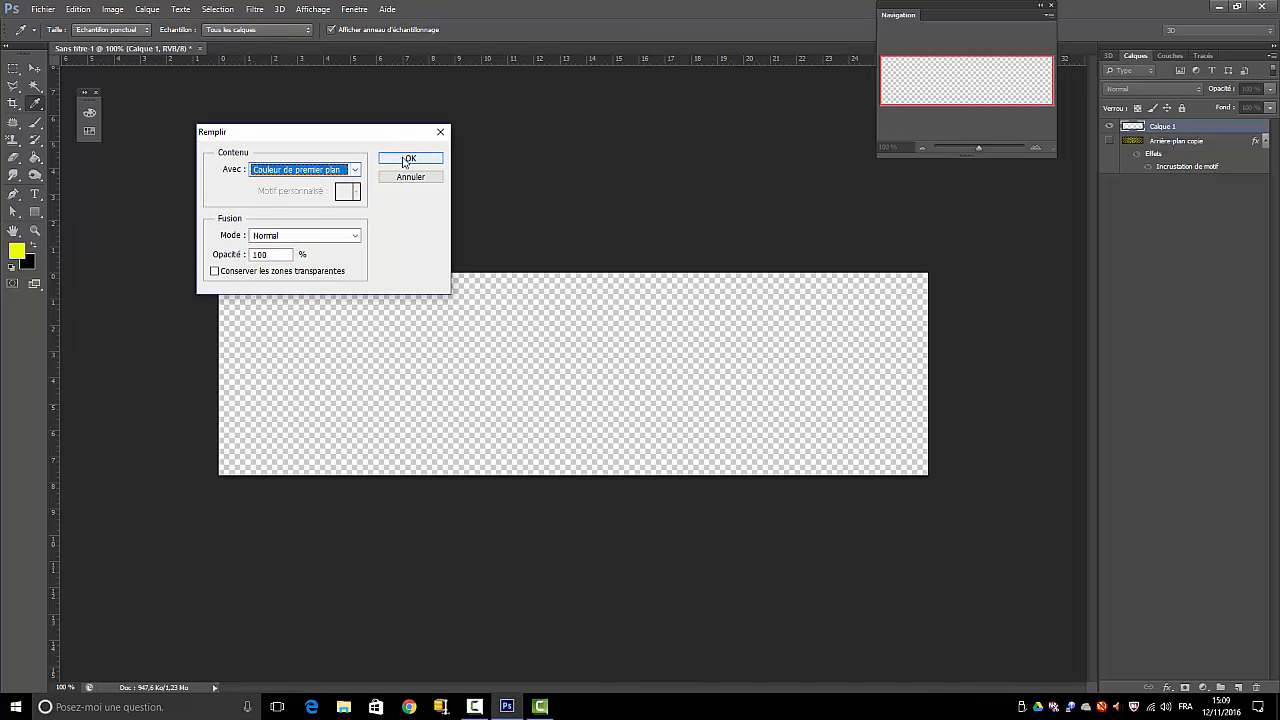
{"action": "left_click", "coordinate": [407, 162]}
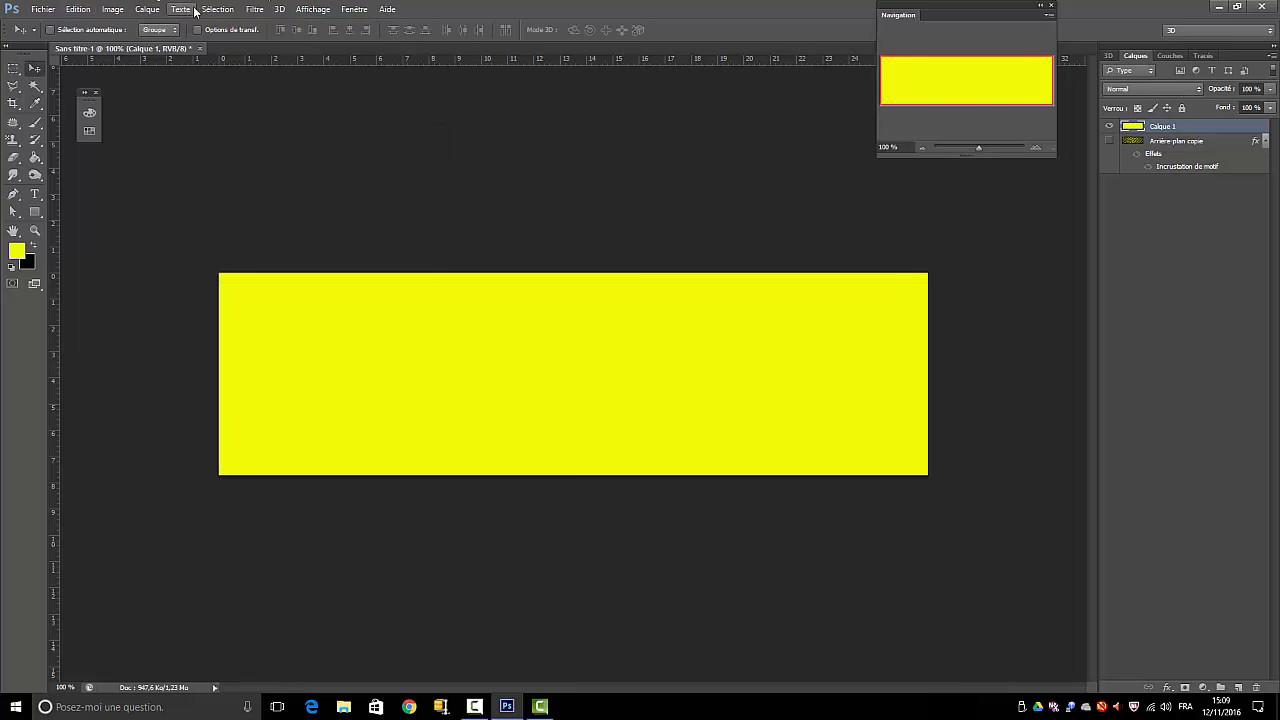
- Add a pattern overlay to the yellow layer using the saved jn stripe pattern
{"action": "left_click", "coordinate": [148, 10]}
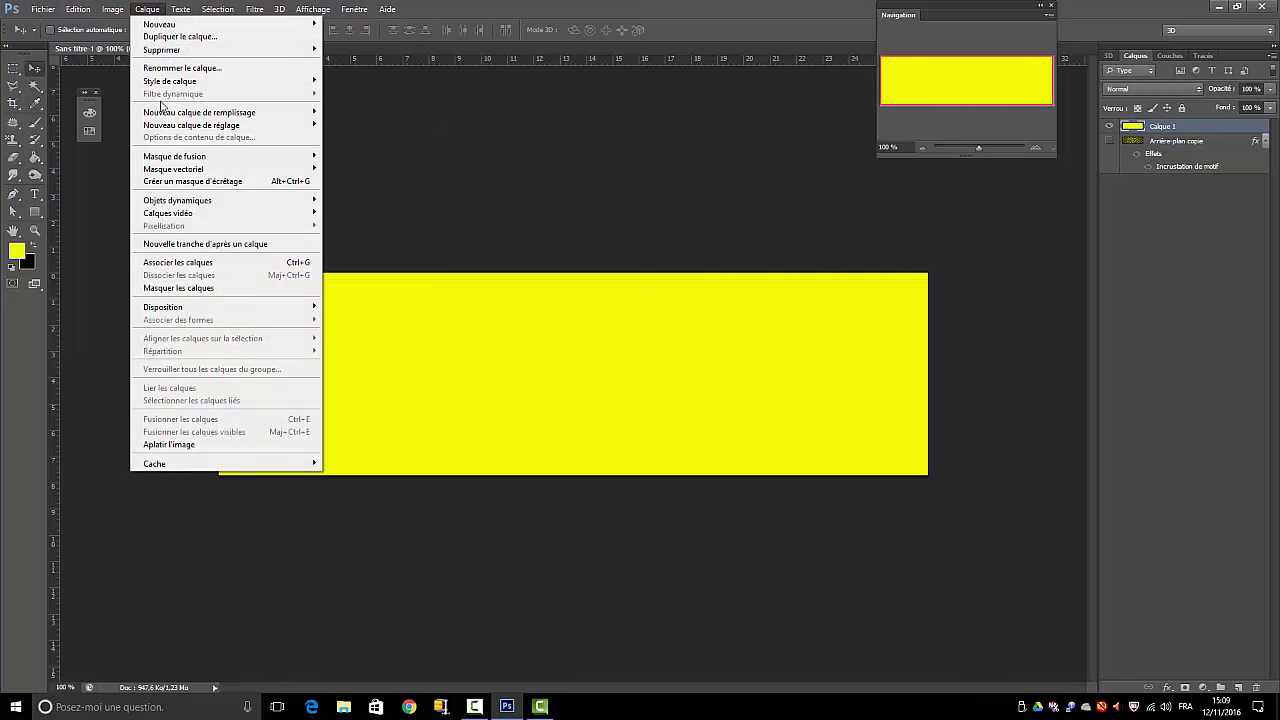
{"action": "mouse_move", "coordinate": [165, 84]}
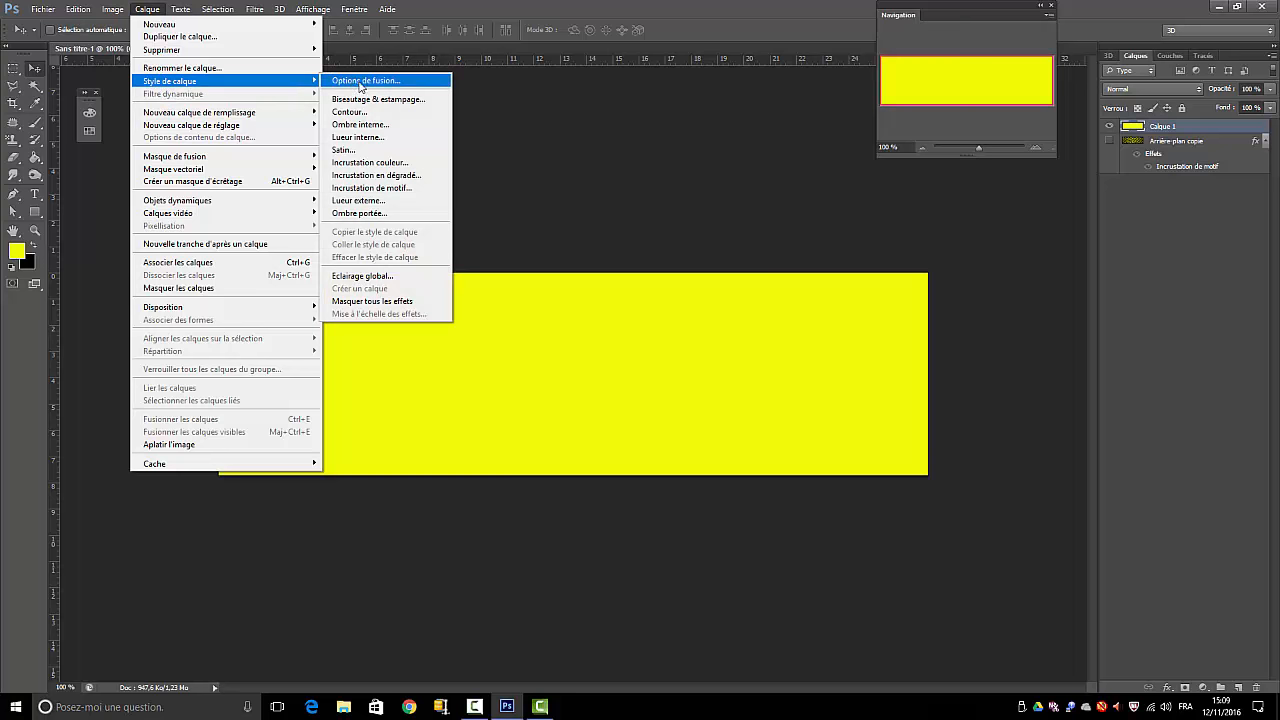
{"action": "left_click", "coordinate": [361, 86]}
{"action": "left_click_drag", "start_coordinate": [829, 466], "coordinate": [1038, 225]}
{"action": "left_click", "coordinate": [672, 410]}
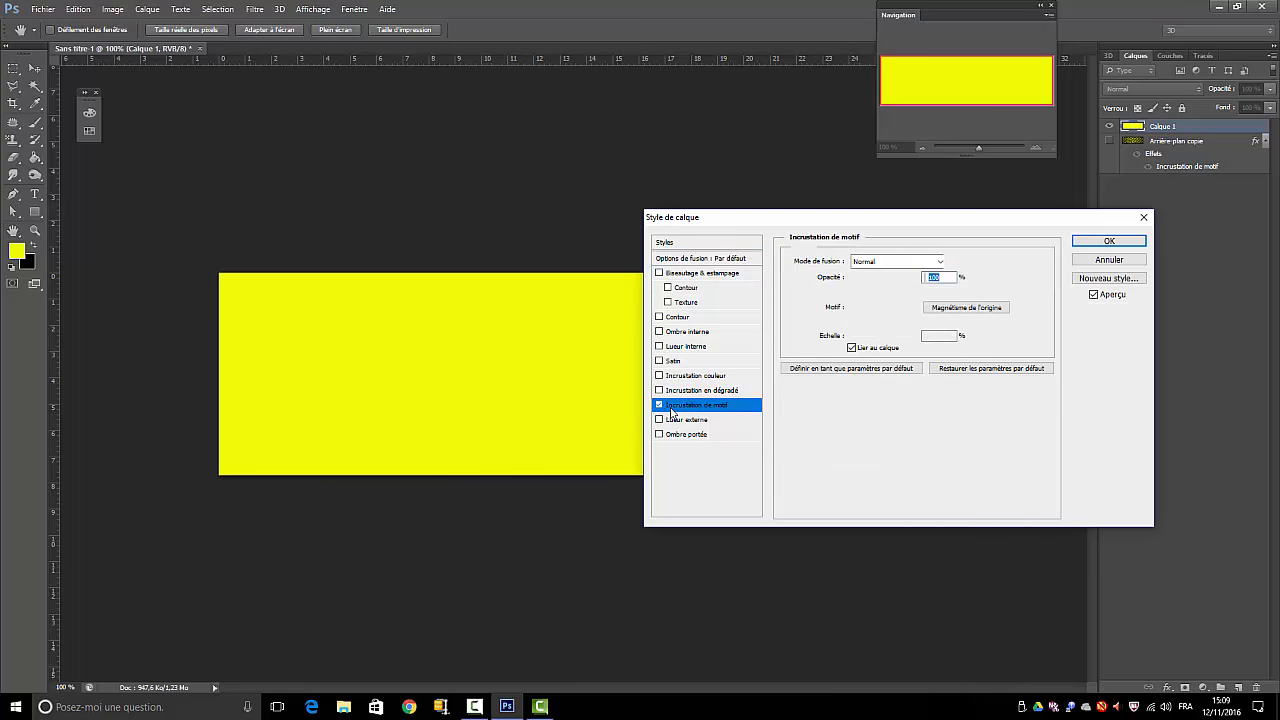
{"action": "left_click", "coordinate": [893, 310]}
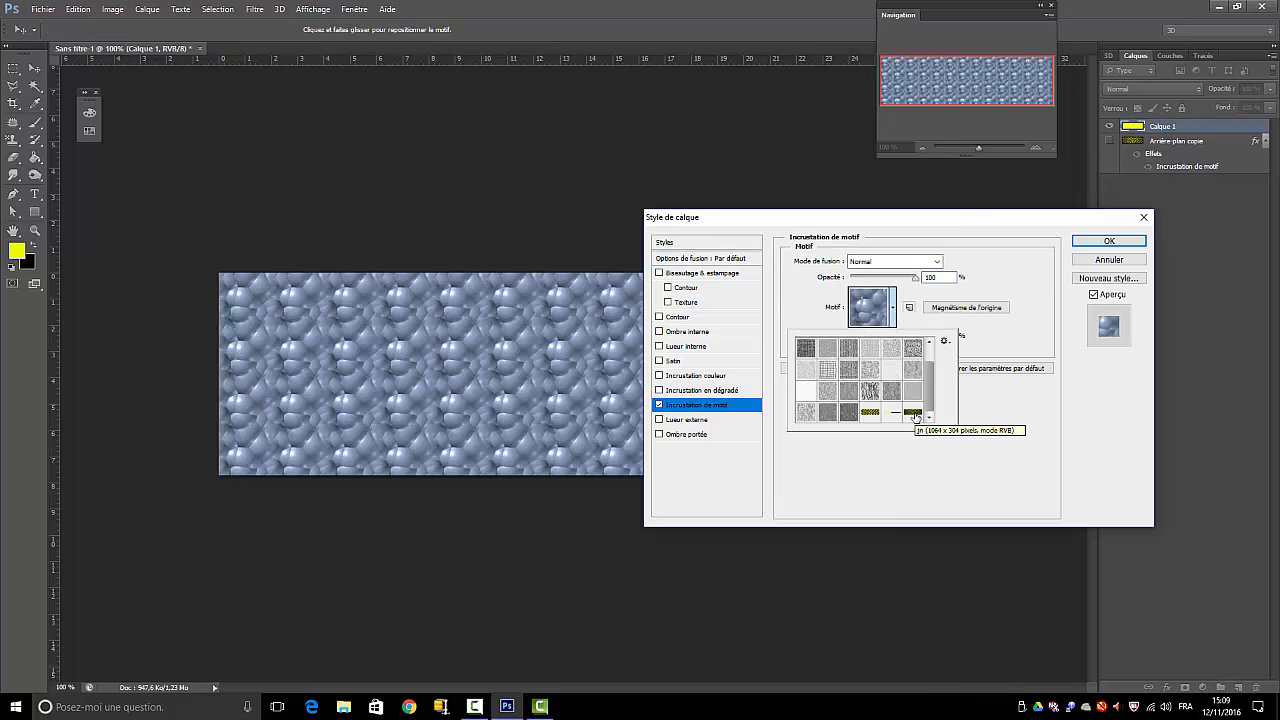
{"action": "left_click", "coordinate": [914, 416]}
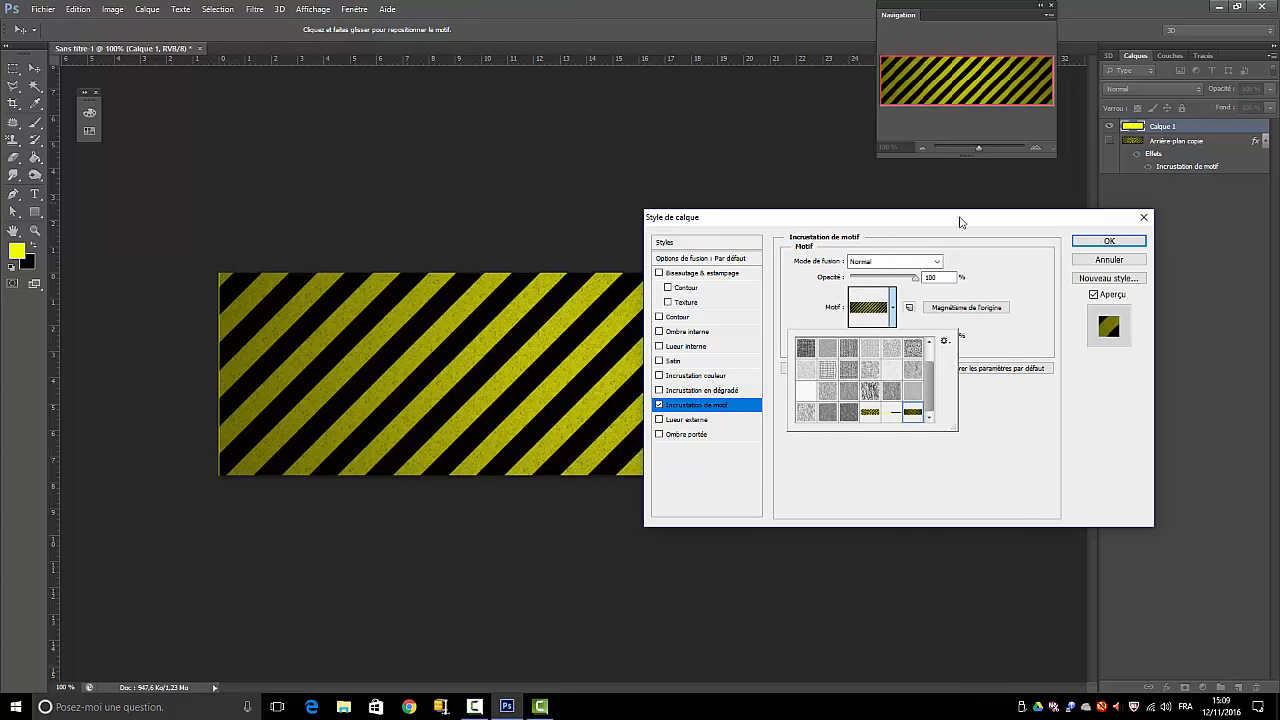
- Save the current layer effects as a new style named caution
{"action": "left_click_drag", "start_coordinate": [962, 220], "coordinate": [615, 353]}
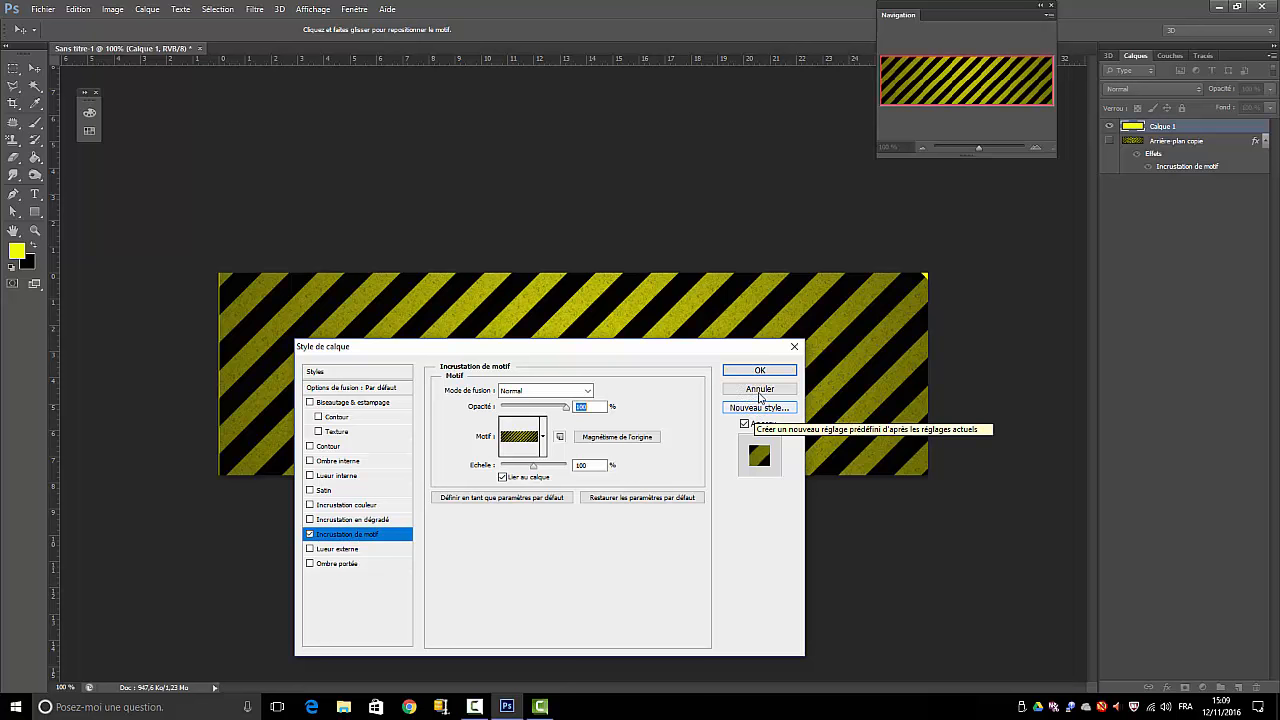
{"action": "left_click", "coordinate": [758, 413]}
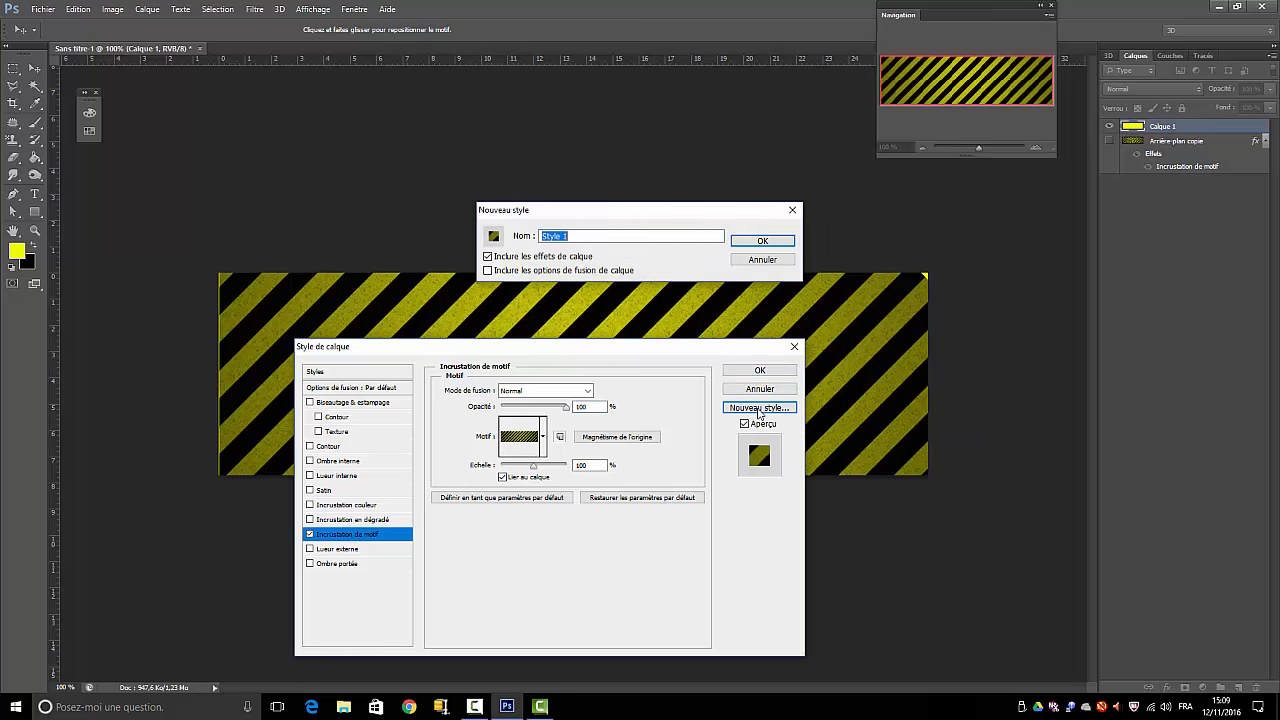
{"action": "left_click", "coordinate": [584, 236]}
{"action": "key", "text": "ctrl+a"}
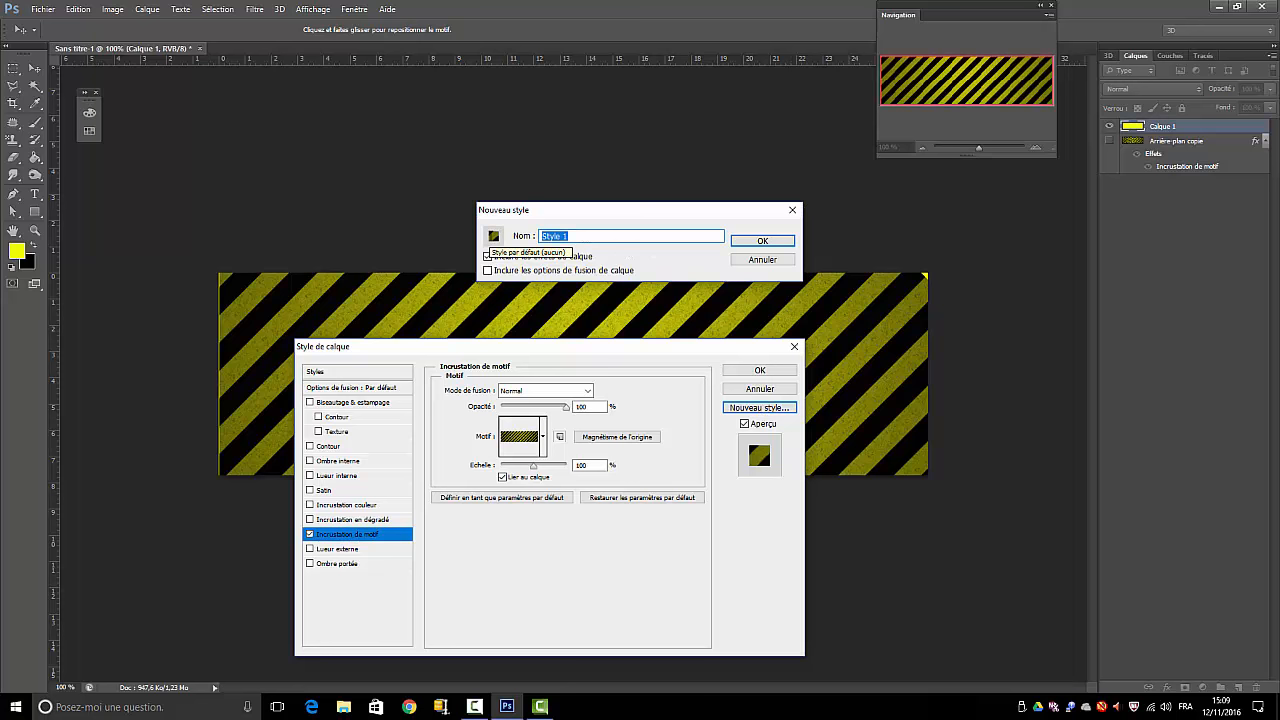
{"action": "type", "text": "caution"}
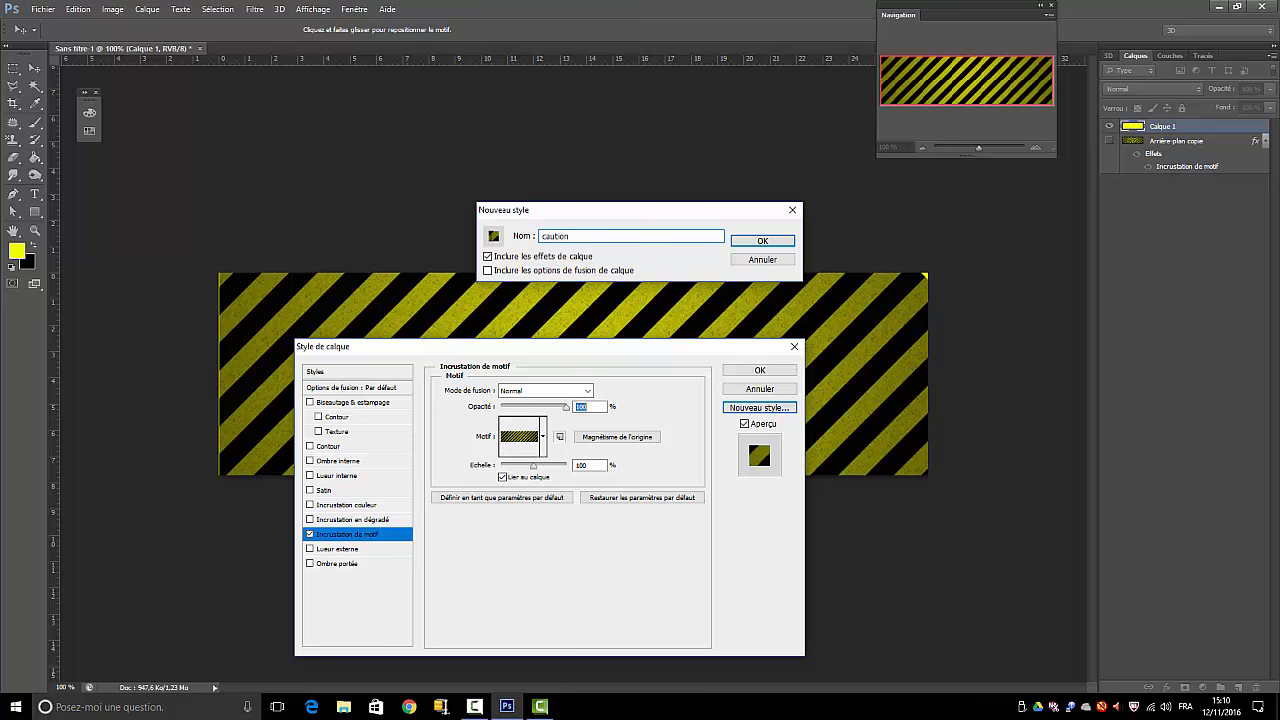
{"action": "key", "text": "Return"}
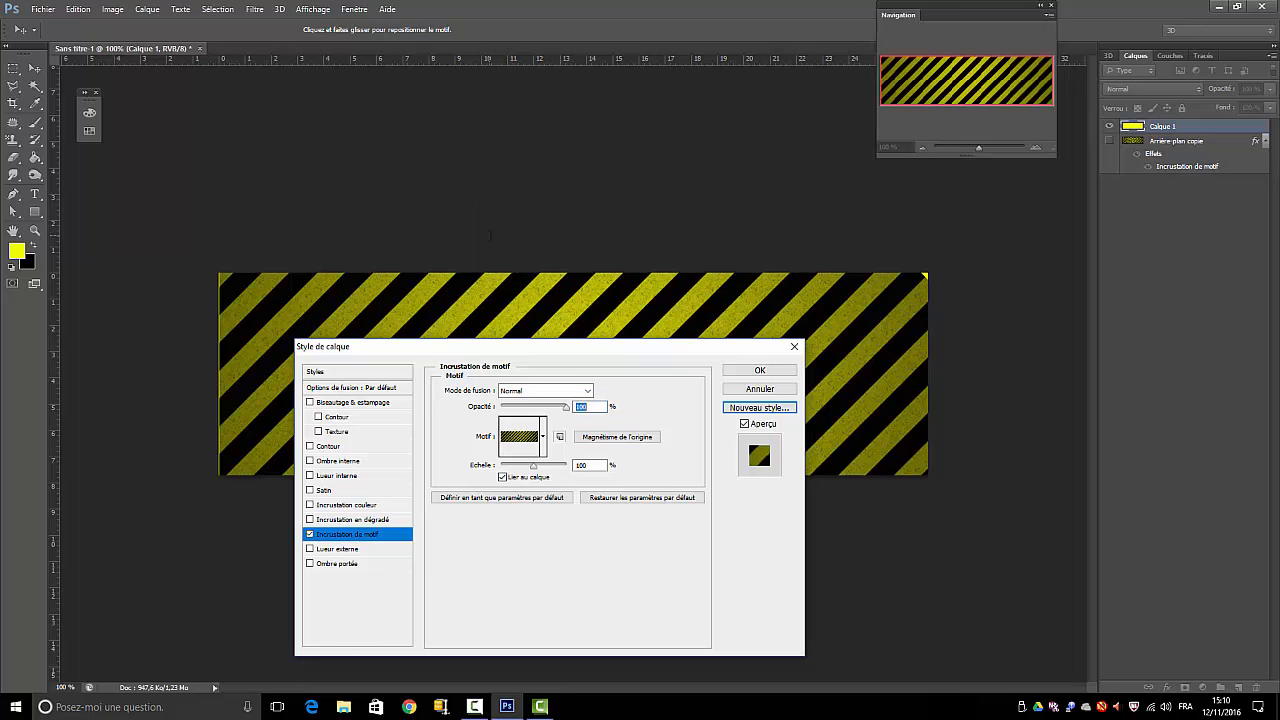
- Apply the pattern overlay to Calque 1 and hide that layer
{"action": "left_click", "coordinate": [765, 372]}
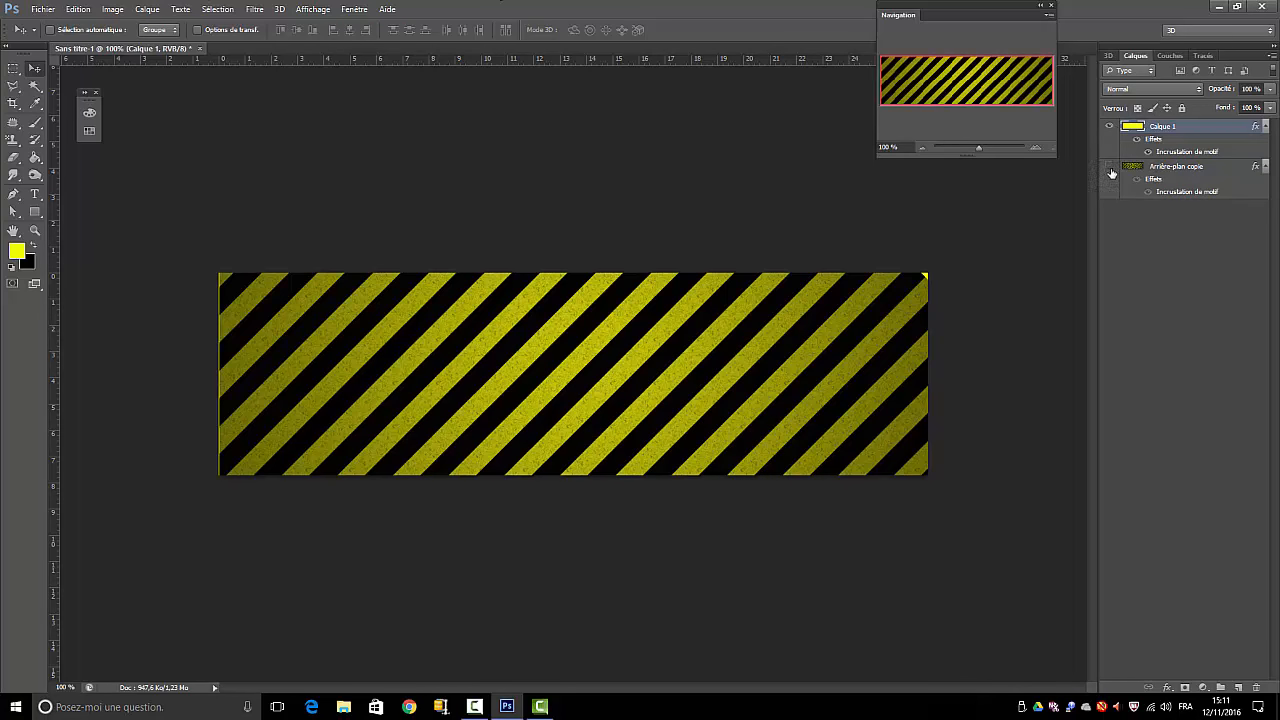
{"action": "left_click", "coordinate": [1108, 127]}
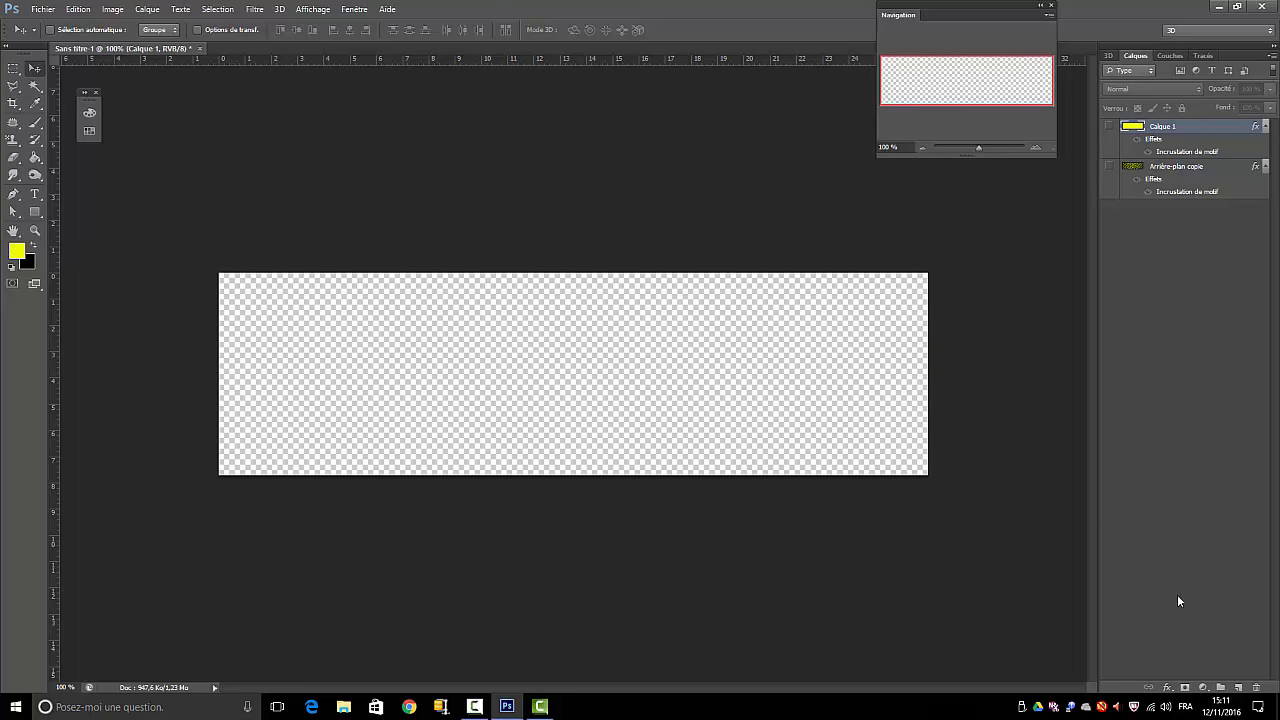
- Add a new layer above Calque 1 and fill it with the yellow foreground colour at 100% opacity in Normal mode
{"action": "left_click", "coordinate": [1238, 688]}
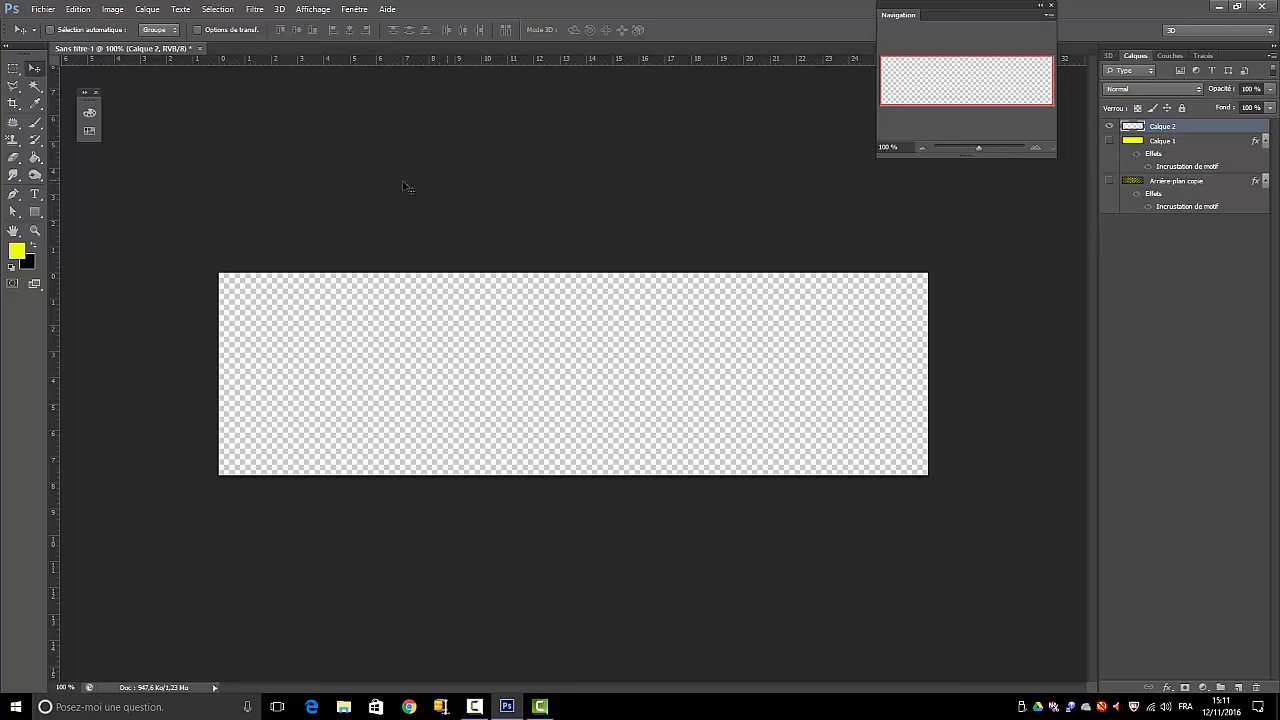
{"action": "left_click", "coordinate": [82, 10]}
{"action": "left_click", "coordinate": [95, 197]}
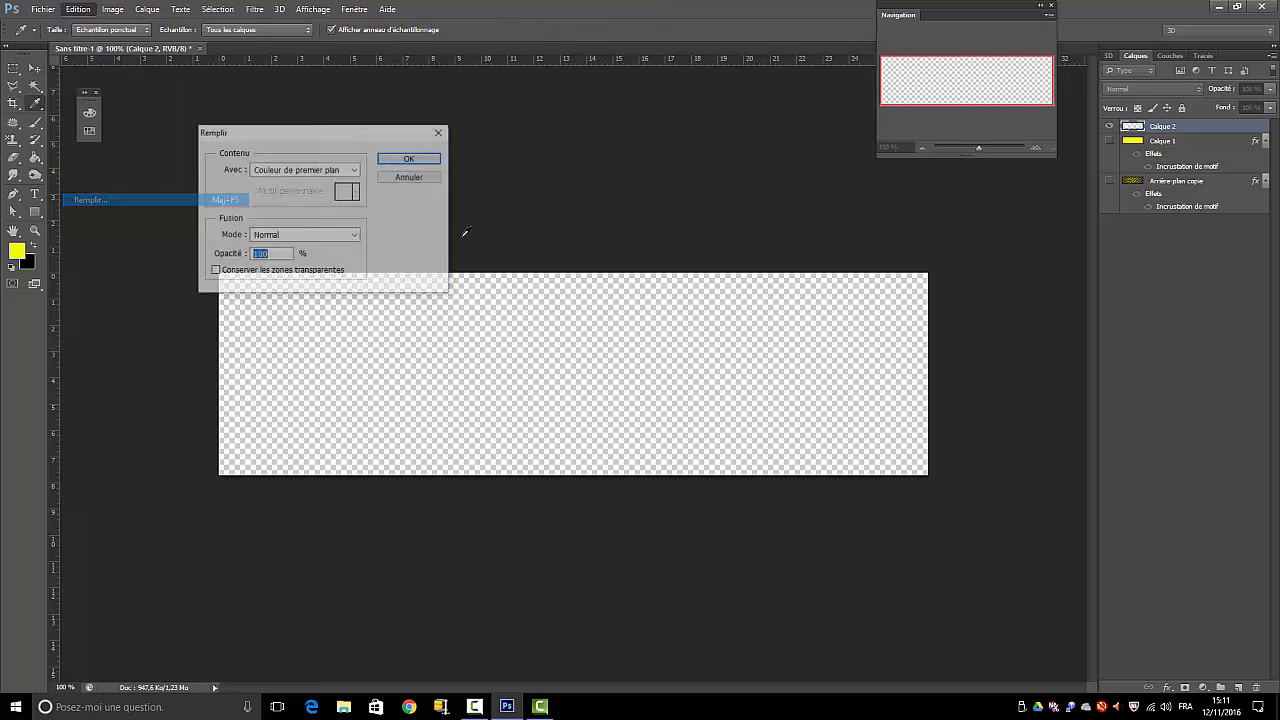
{"action": "left_click", "coordinate": [408, 158]}
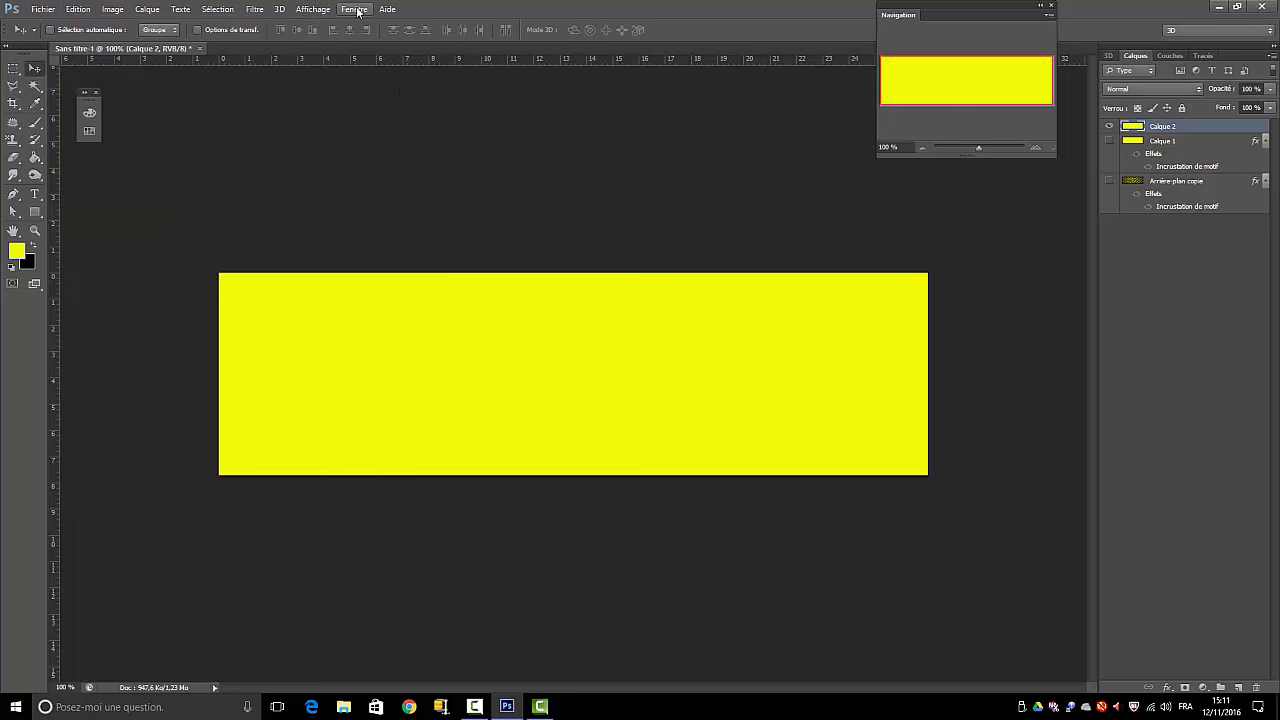
- Display the saved layer styles and apply the caution style to the new yellow layer
{"action": "left_click", "coordinate": [354, 9]}
{"action": "left_click", "coordinate": [360, 352]}
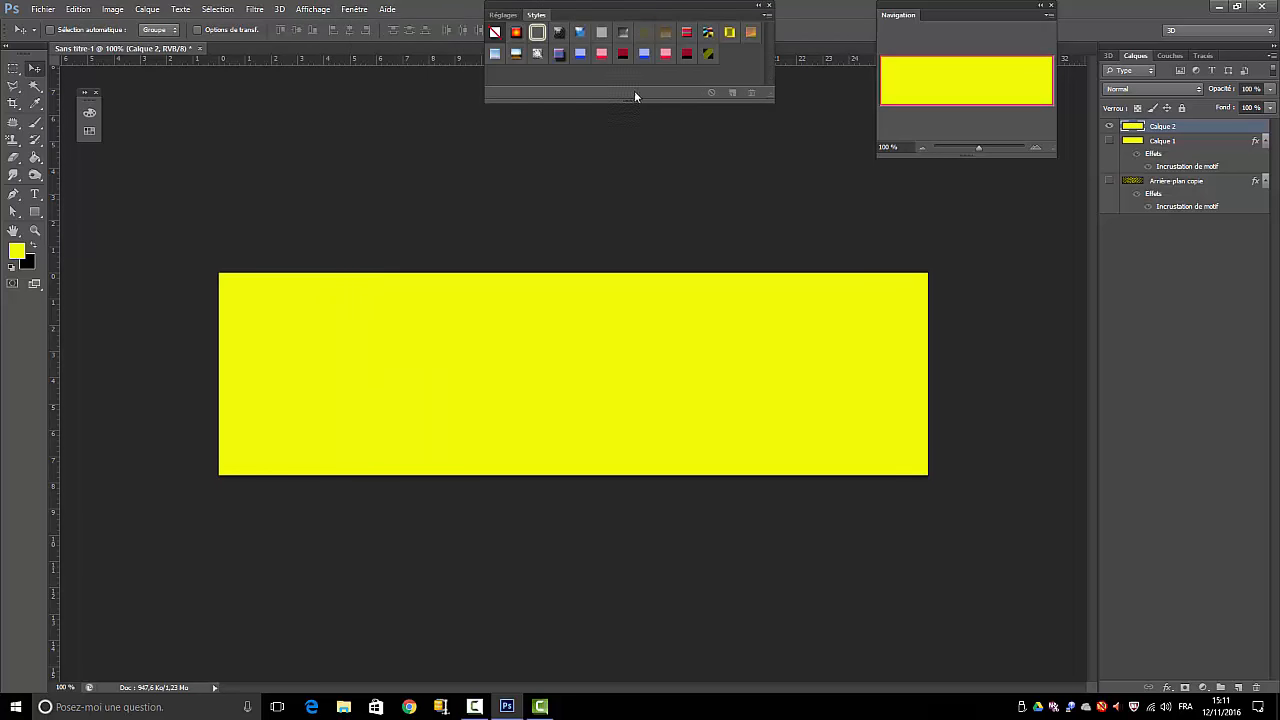
{"action": "left_click", "coordinate": [709, 54]}
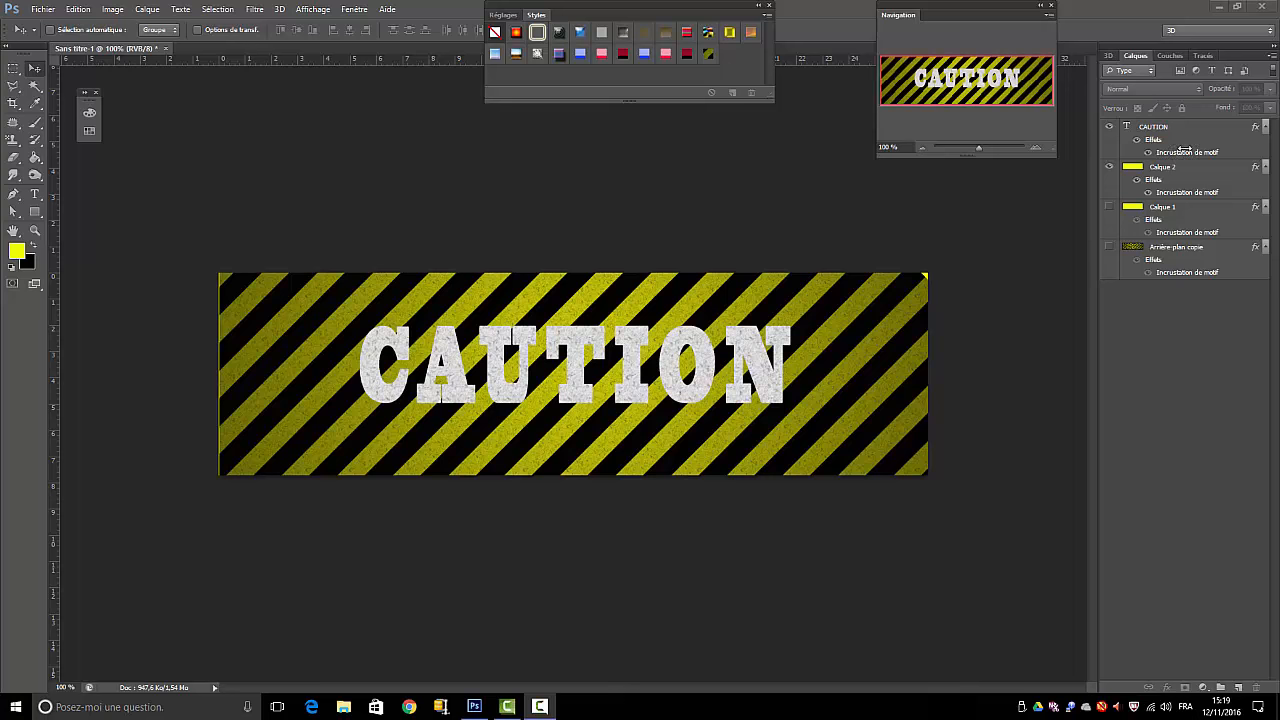
- Set the blending mode of the CAUTION text's pattern overlay to Produit, trying Incrustation first
{"action": "double_click", "coordinate": [1177, 152]}
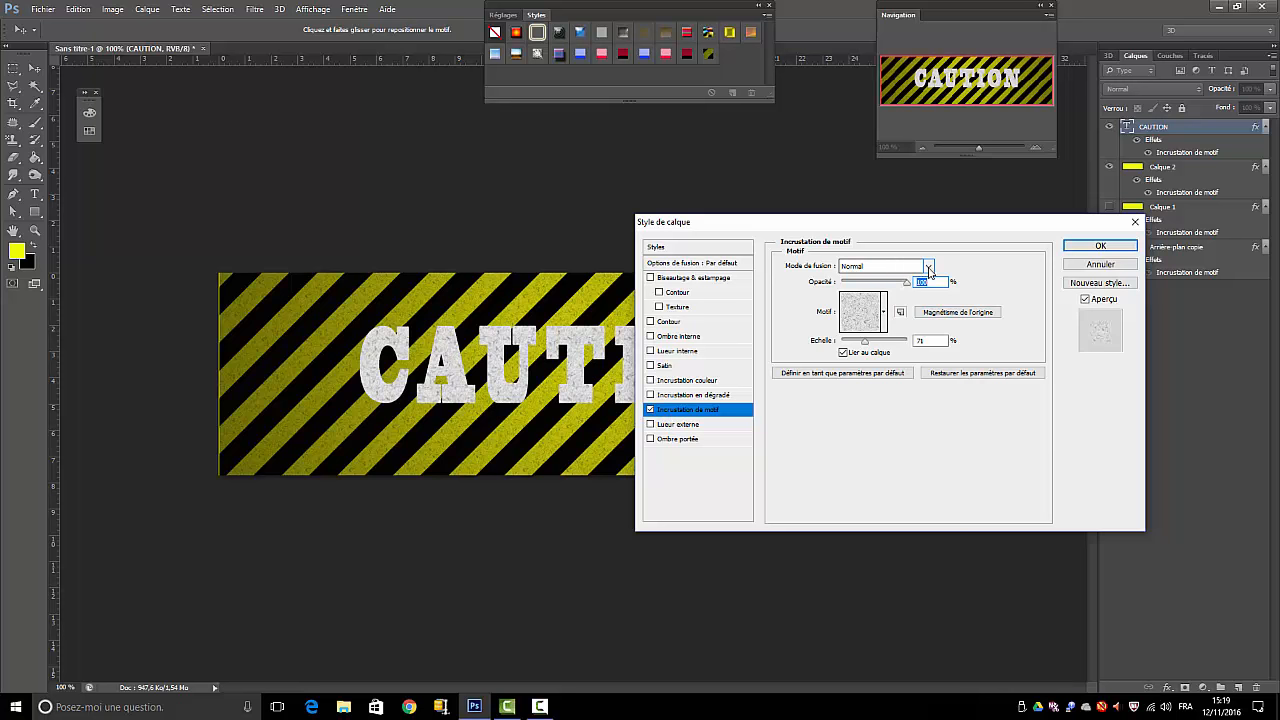
{"action": "left_click", "coordinate": [929, 268]}
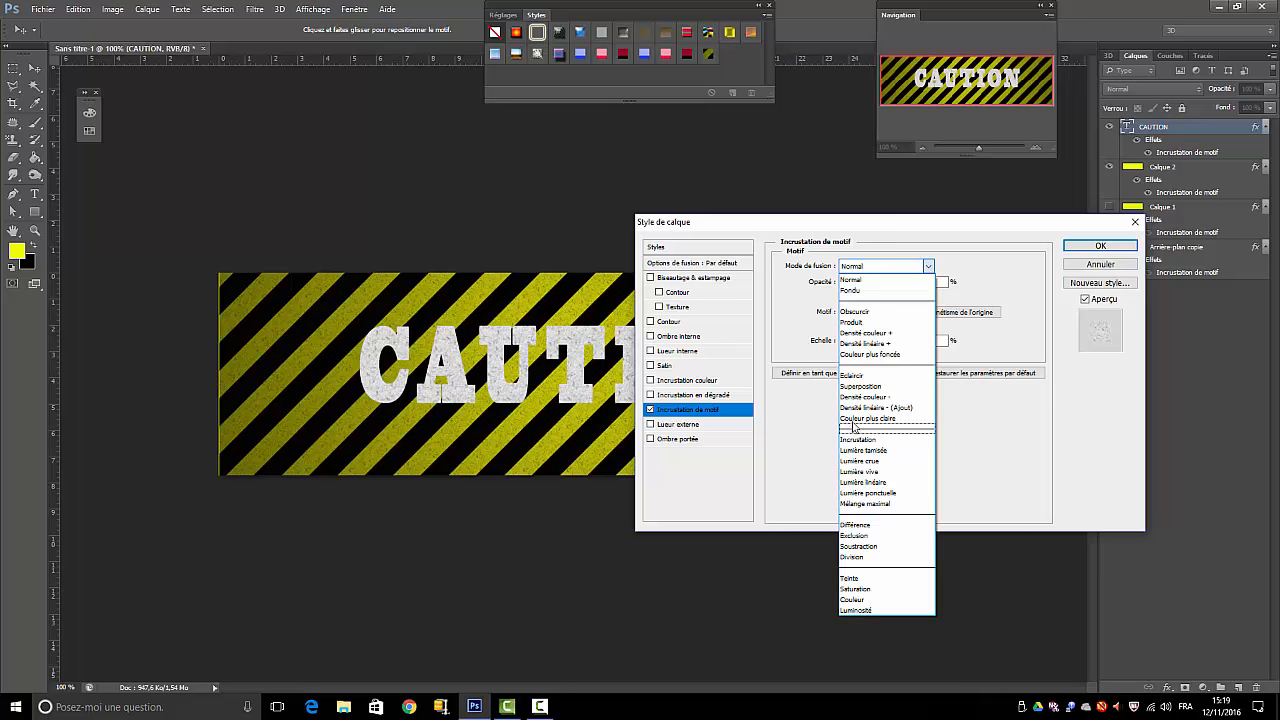
{"action": "left_click", "coordinate": [848, 438]}
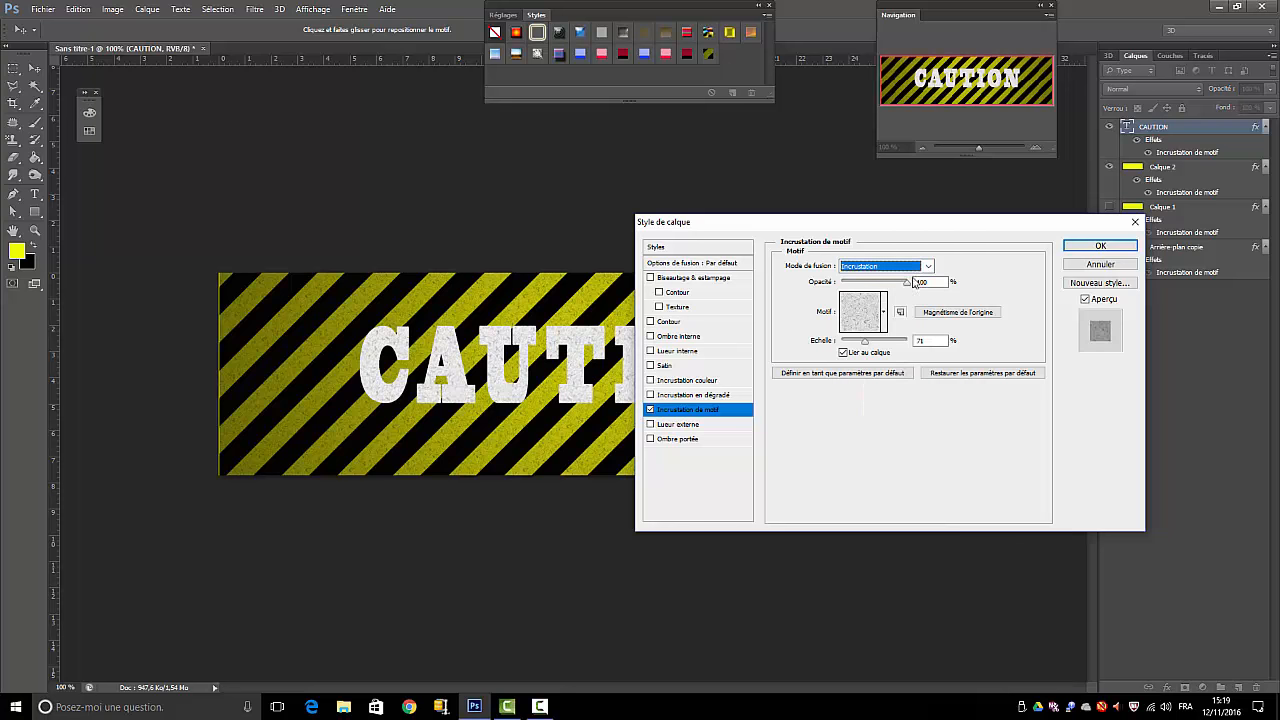
{"action": "left_click", "coordinate": [929, 268]}
{"action": "left_click", "coordinate": [880, 333]}
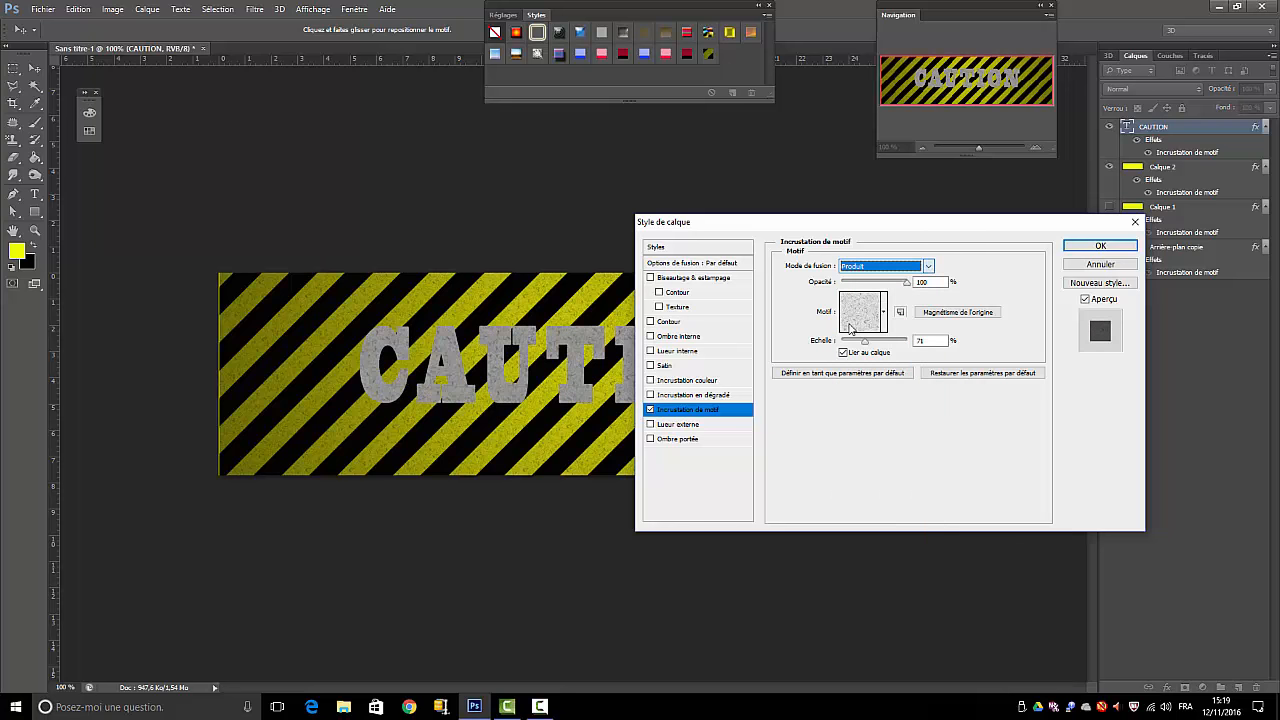
{"action": "left_click_drag", "start_coordinate": [901, 227], "coordinate": [1139, 263]}
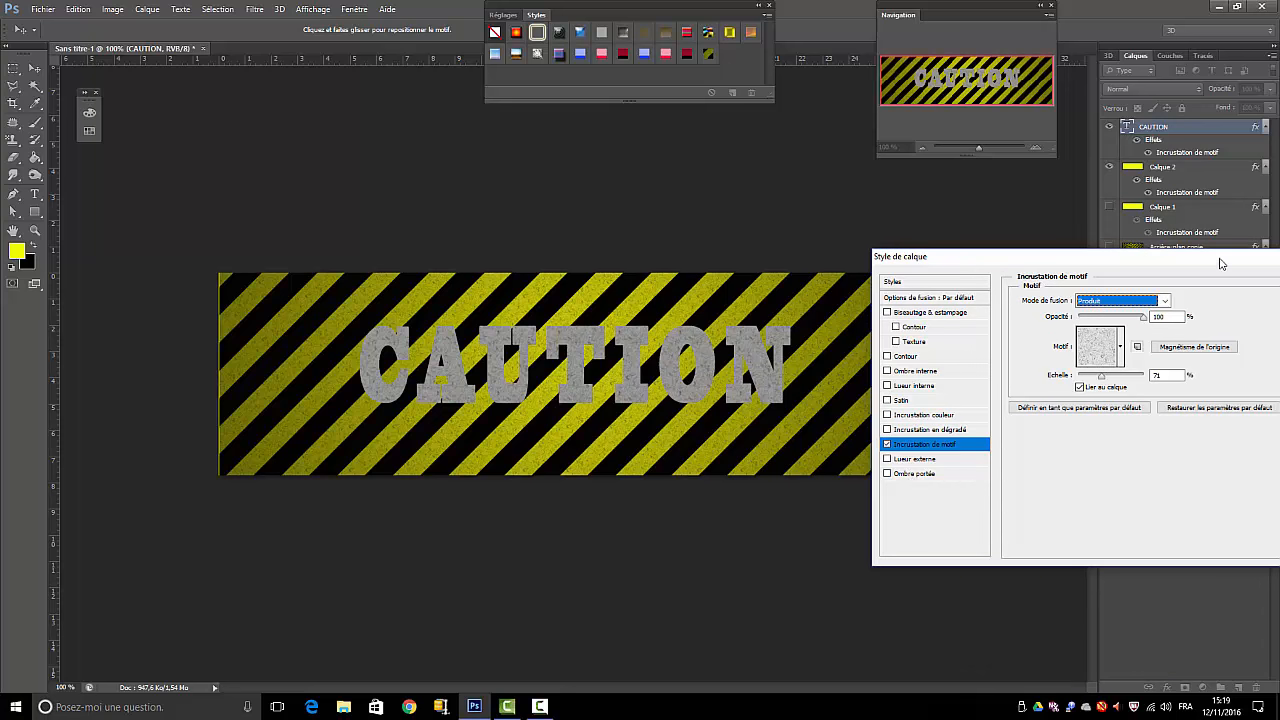
{"action": "left_click_drag", "start_coordinate": [1220, 264], "coordinate": [812, 302]}
{"action": "left_click", "coordinate": [928, 318]}
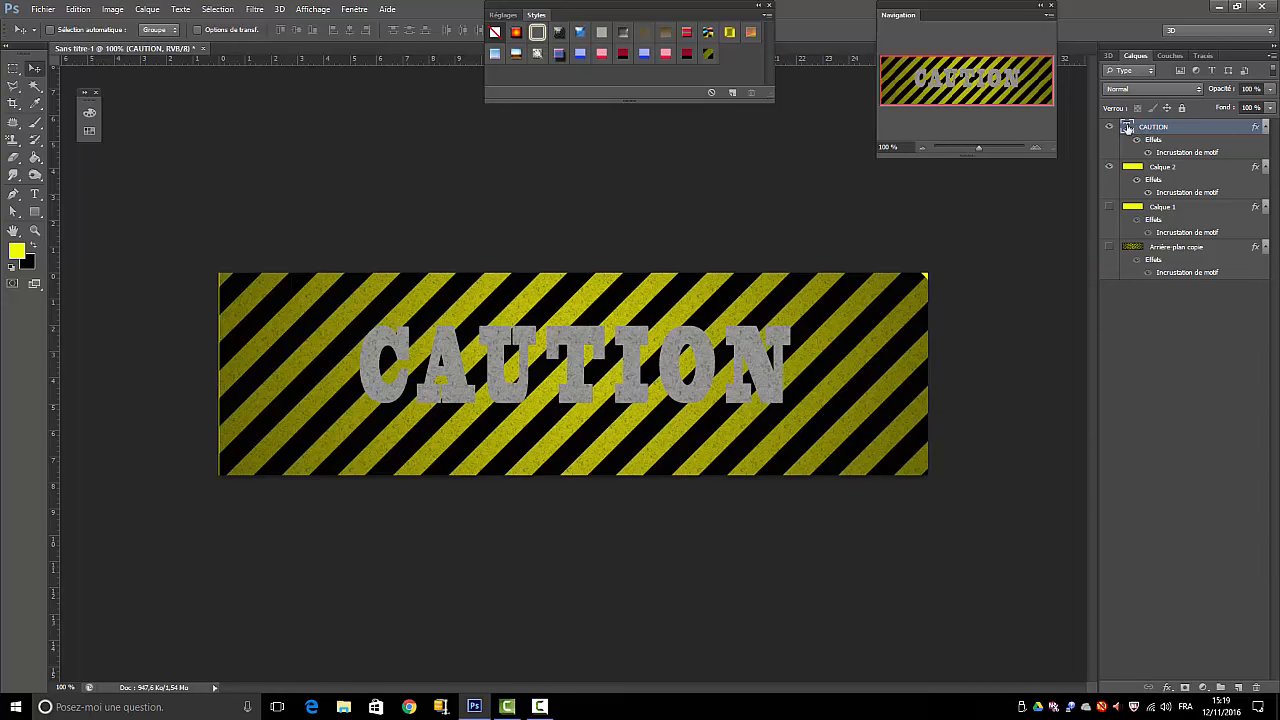
- Lighten the CAUTION text's colour to near white, commit the text edit and deselect the layer
{"action": "double_click", "coordinate": [1127, 128]}
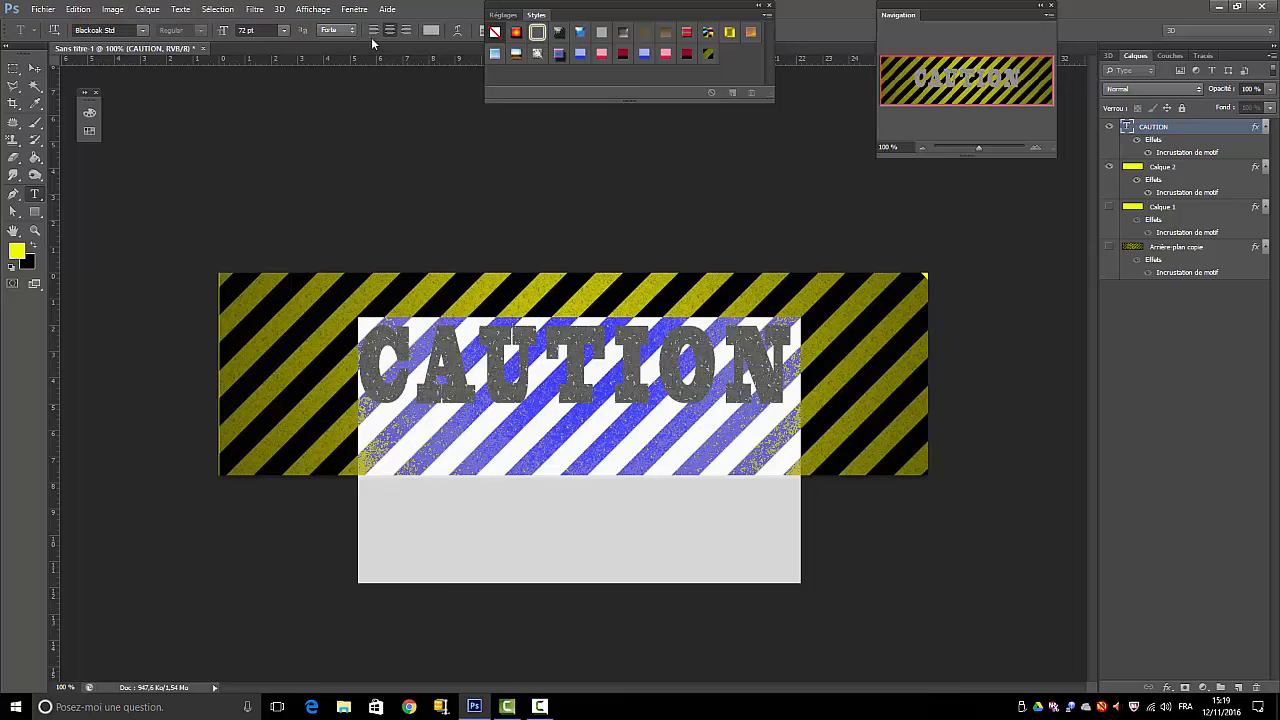
{"action": "left_click", "coordinate": [431, 30]}
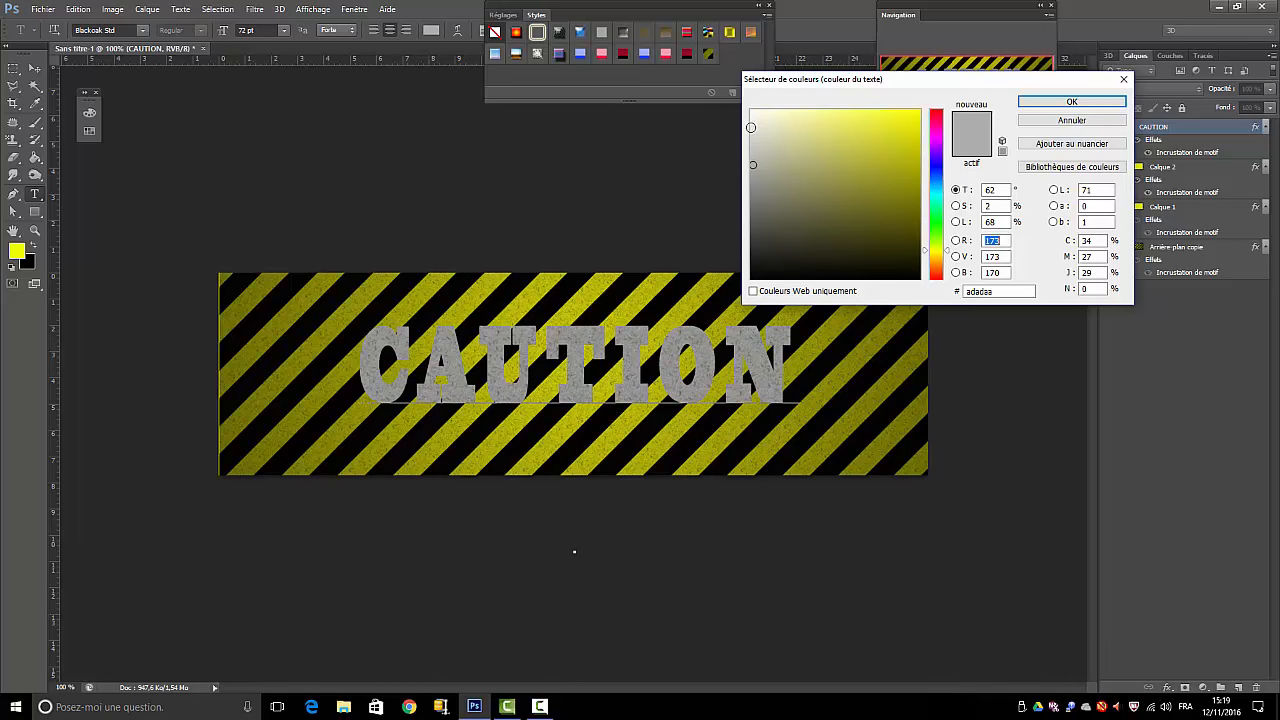
{"action": "left_click", "coordinate": [1071, 101]}
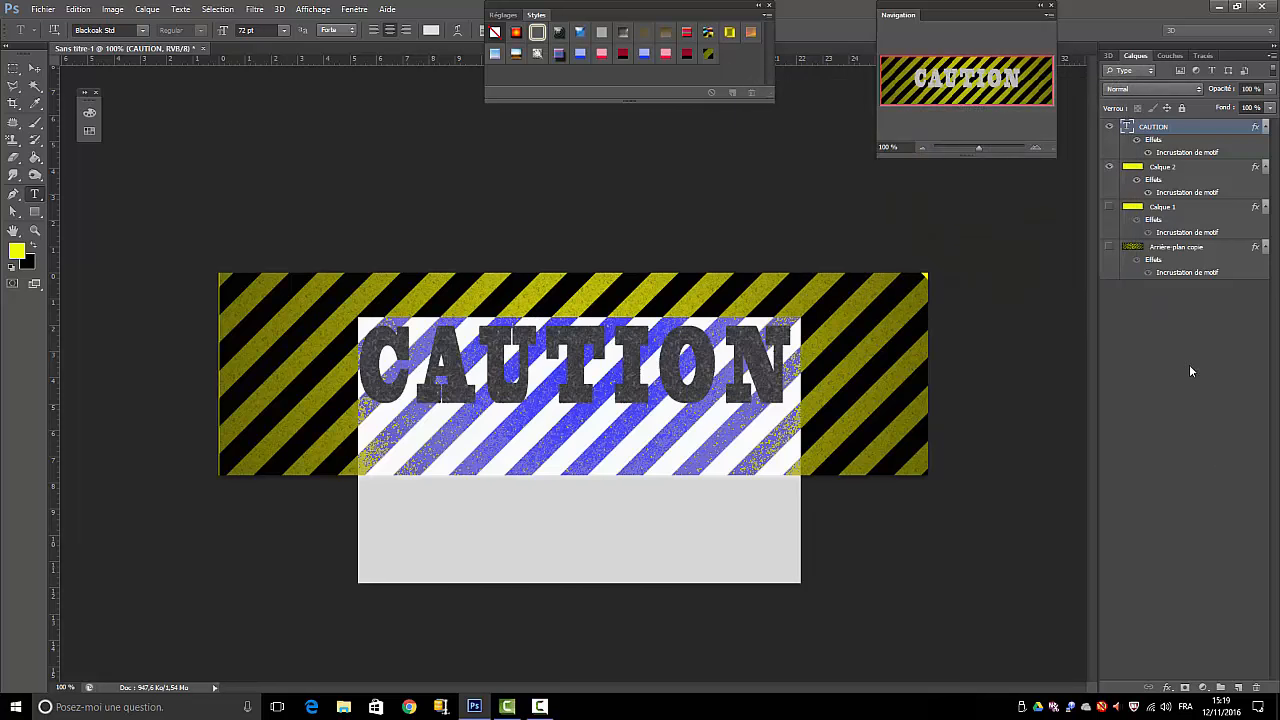
{"action": "left_click_drag", "start_coordinate": [724, 14], "coordinate": [954, 150]}
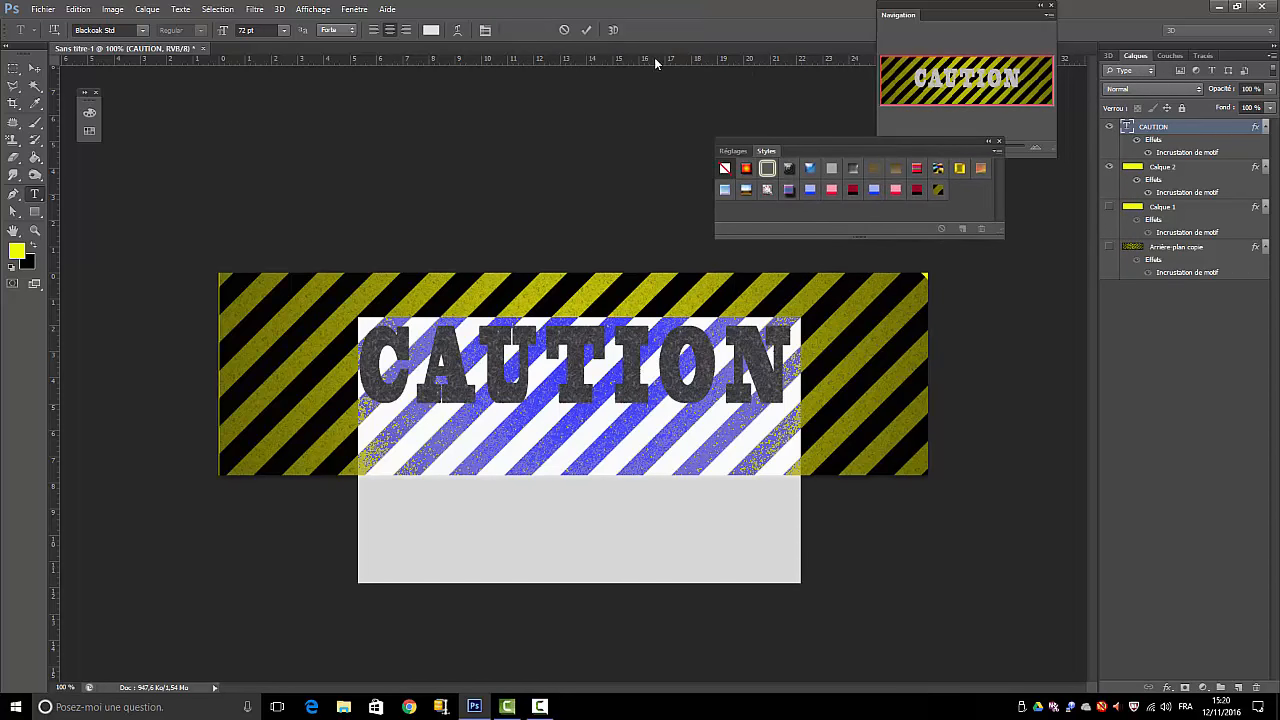
{"action": "left_click", "coordinate": [587, 30]}
{"action": "key", "text": "v"}
{"action": "left_click", "coordinate": [1149, 418]}
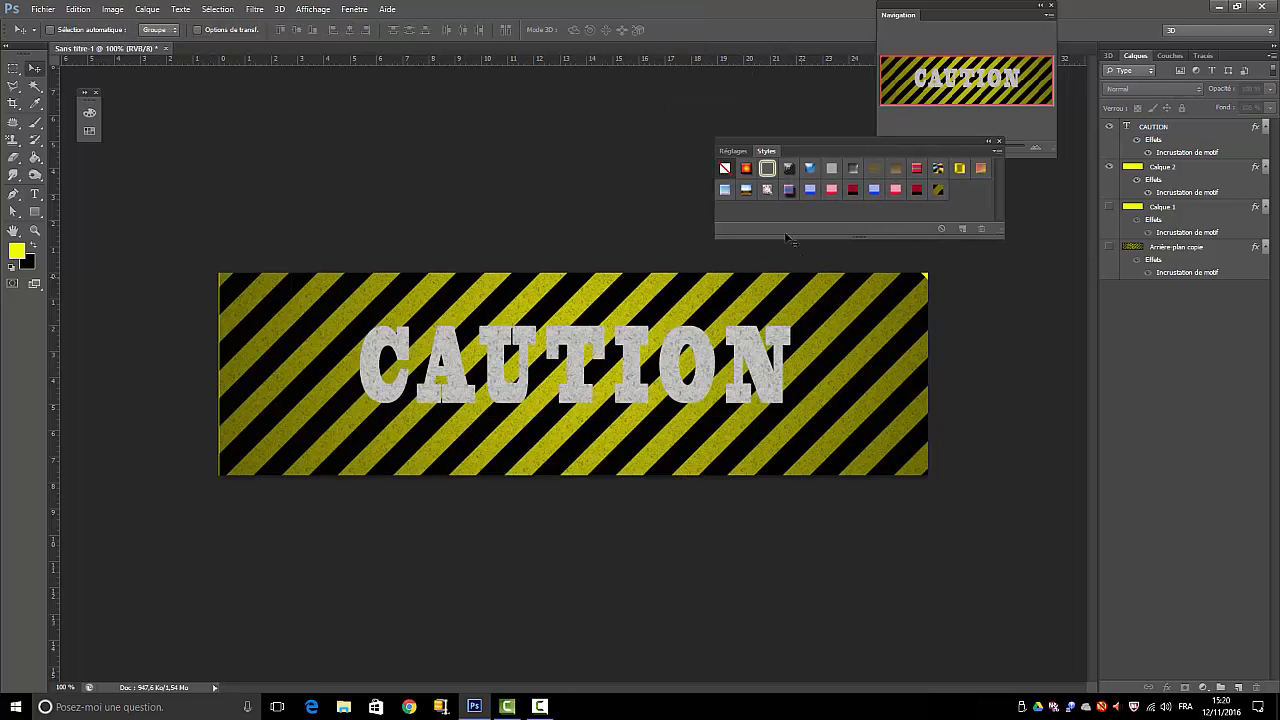
- Move the saved styles clear of the banner and make the Arrière-plan copie layer visible
{"action": "left_click_drag", "start_coordinate": [827, 144], "coordinate": [563, 104]}
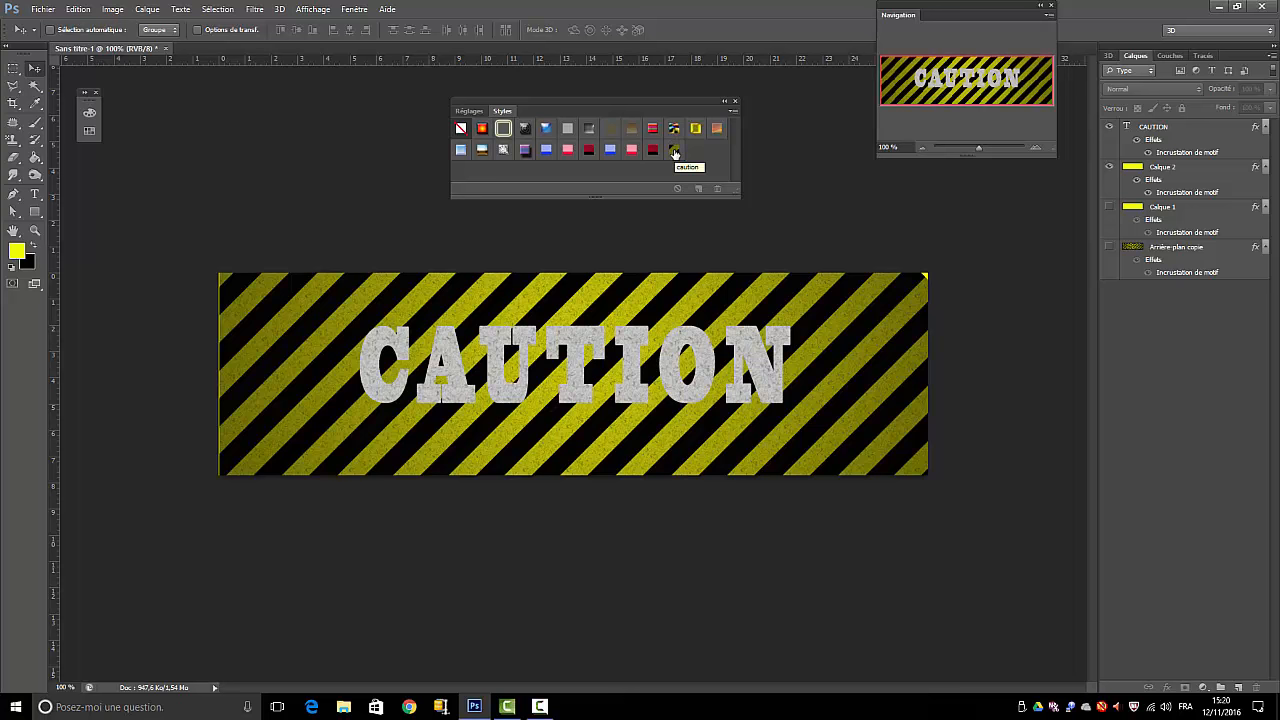
{"action": "left_click", "coordinate": [1108, 246]}
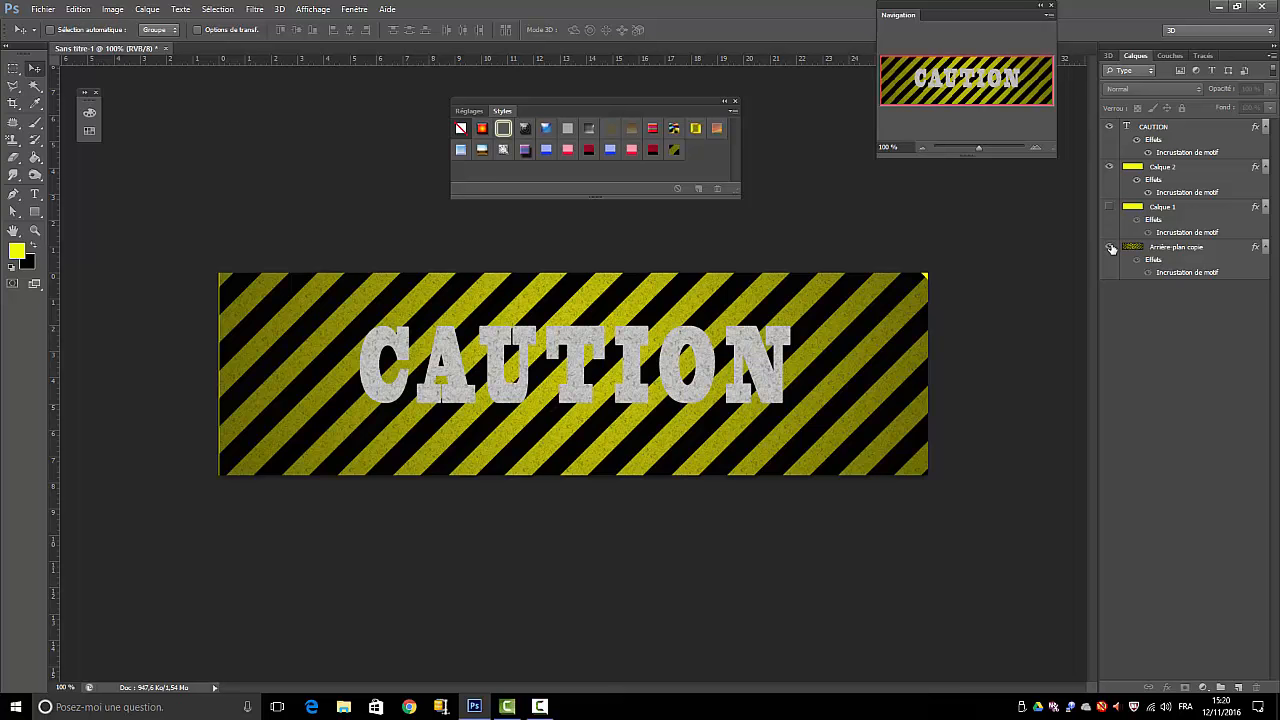